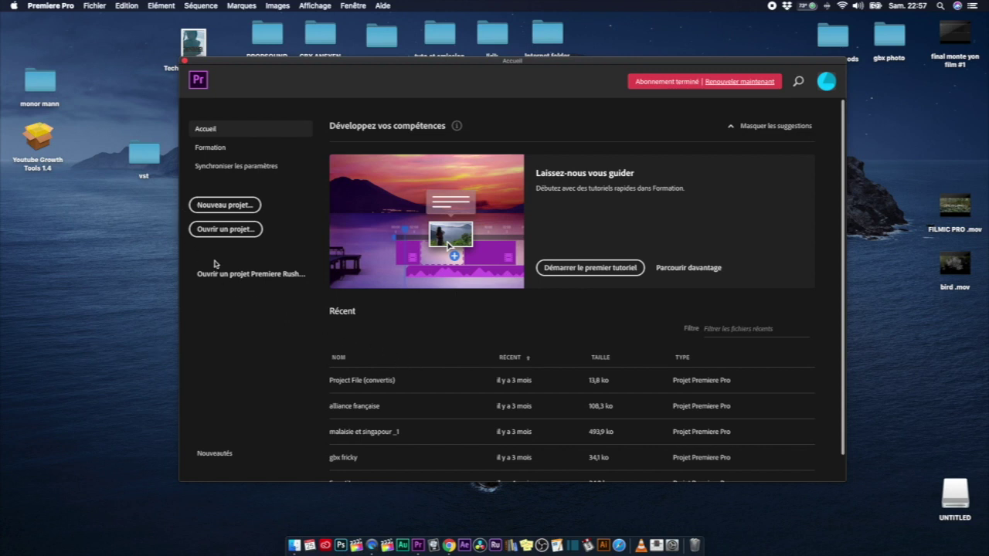
Start a new project and name it "Tutoriel sur adobe".
left_click(224, 229)
left_click(214, 206)
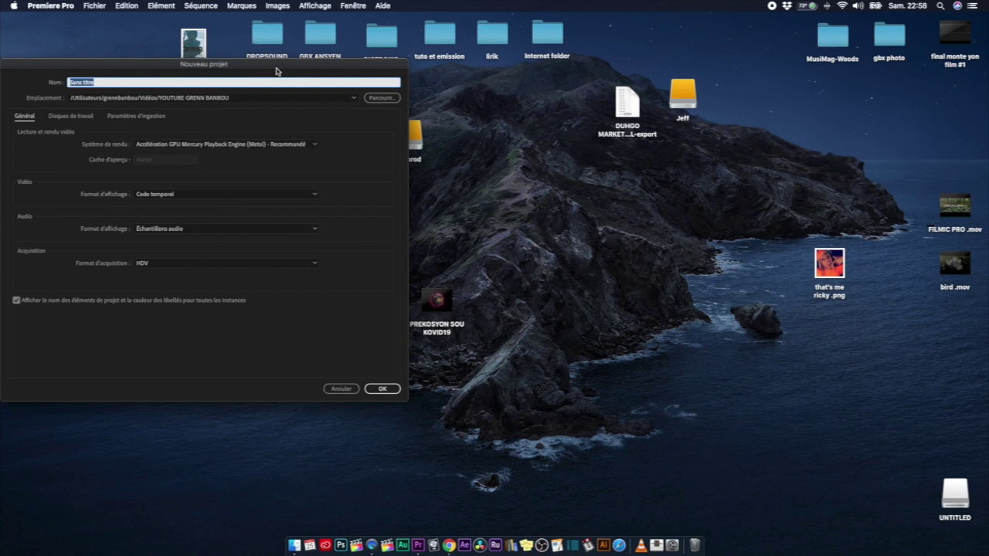
left_click_drag(276, 67, 421, 64)
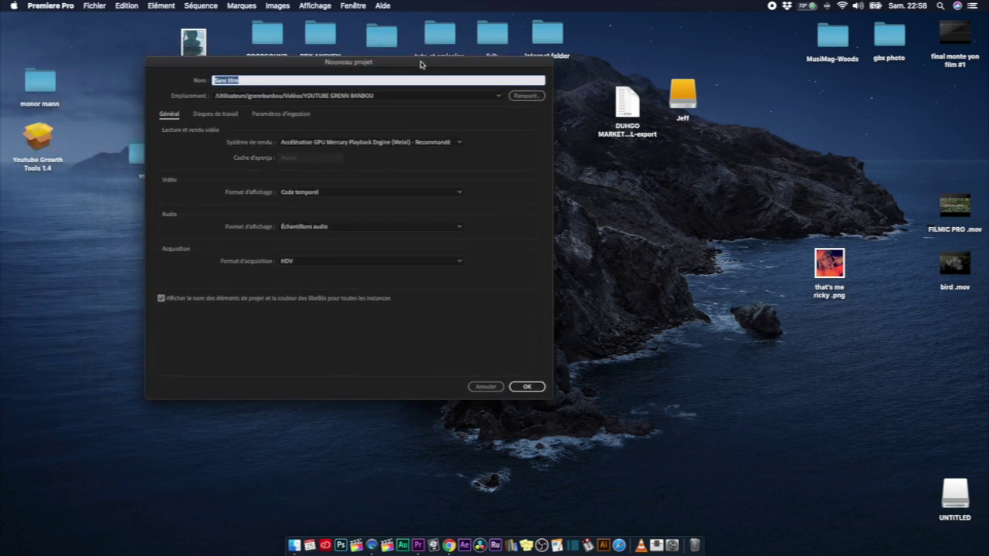
type("TU")
type("I")
type("u")
type("toriel")
type(" sur")
type(" adobe")
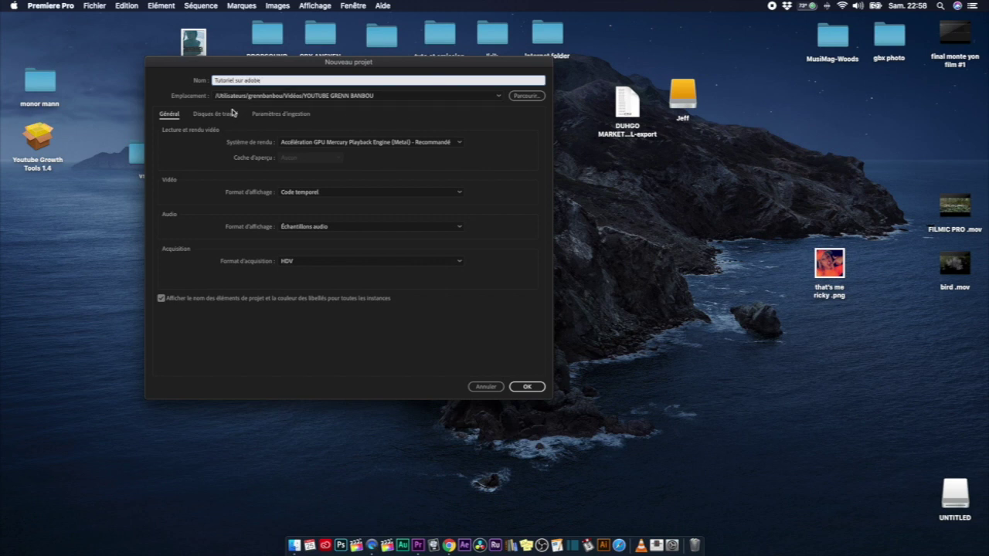
Create a folder named "tutoriel adobe" on the external drive and choose it as the project's location.
left_click(533, 97)
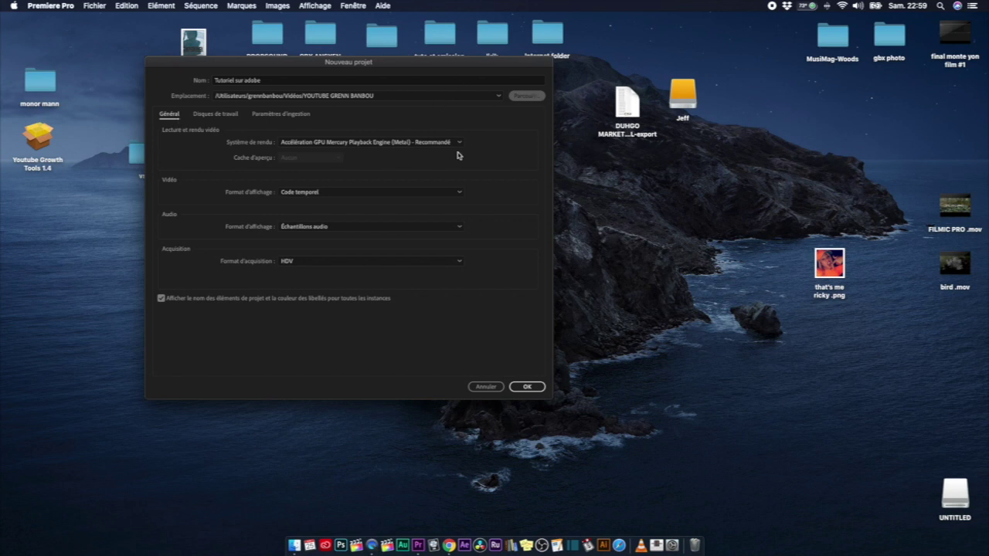
left_click(512, 99)
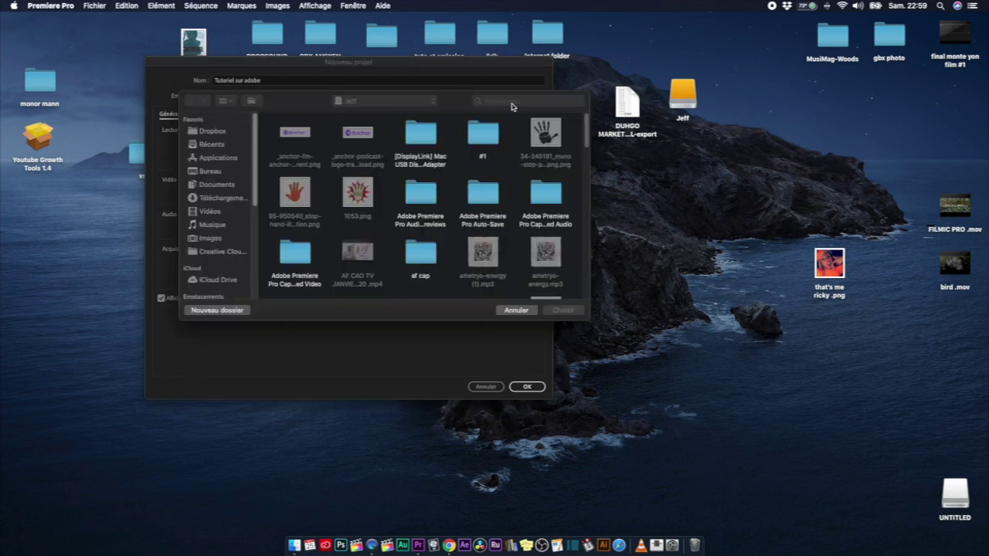
left_click(203, 312)
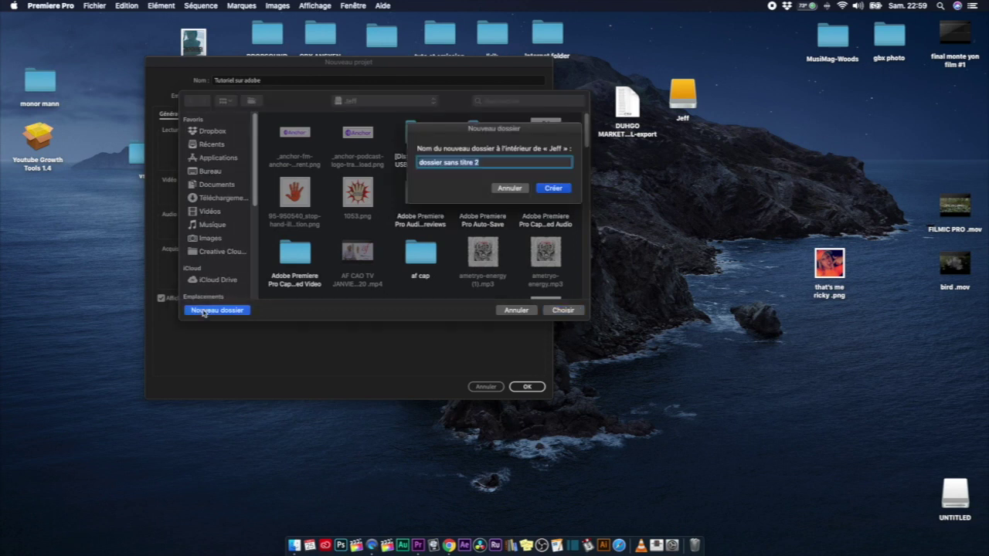
type("tuto")
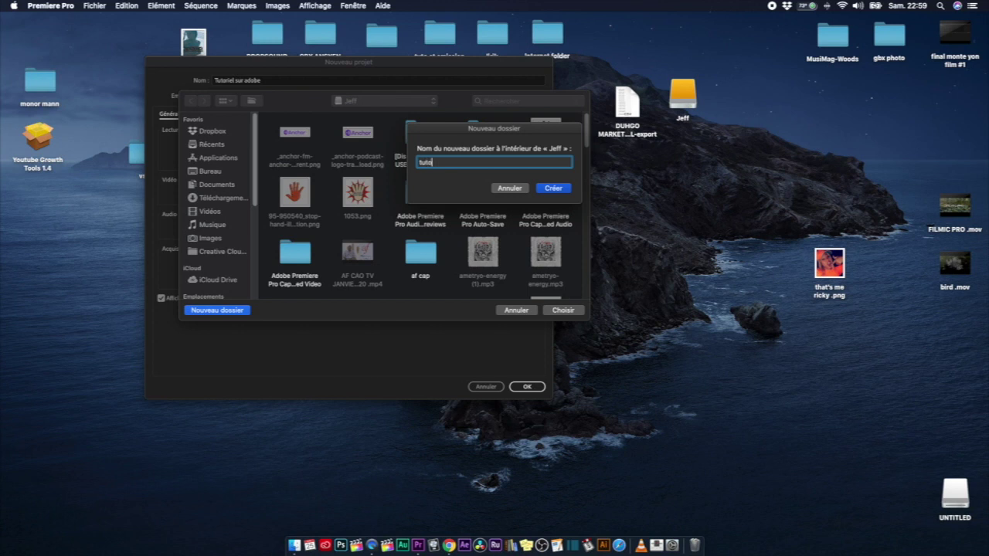
type("riel adobe")
left_click(553, 187)
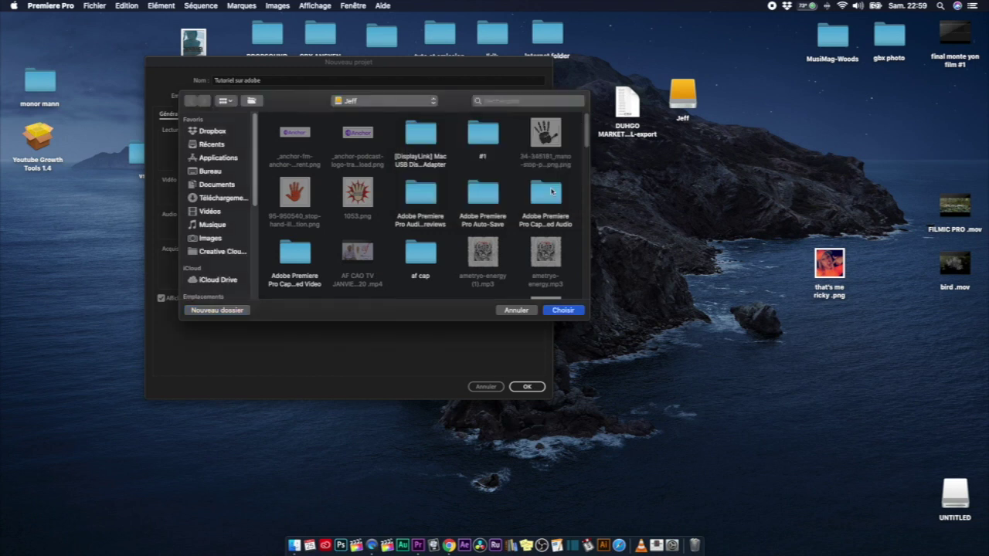
left_click(570, 311)
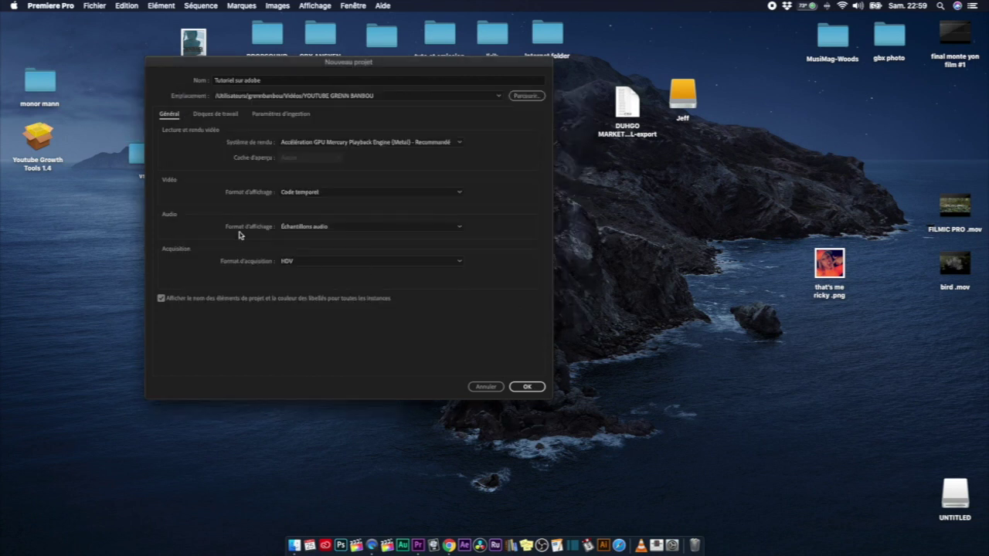
Check the scratch disk and ingest settings, and create the project with the existing general settings.
left_click(213, 114)
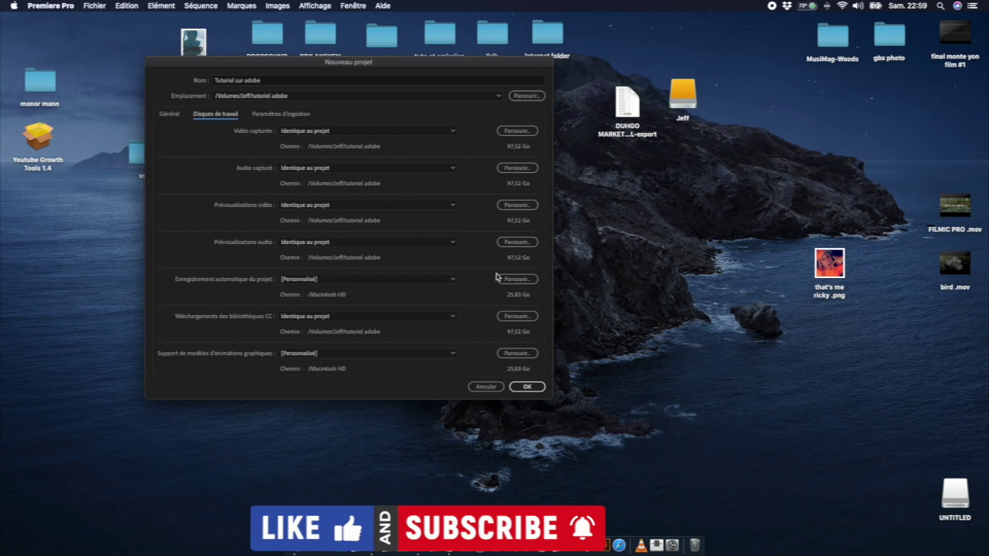
scroll(432, 316, "down", 1)
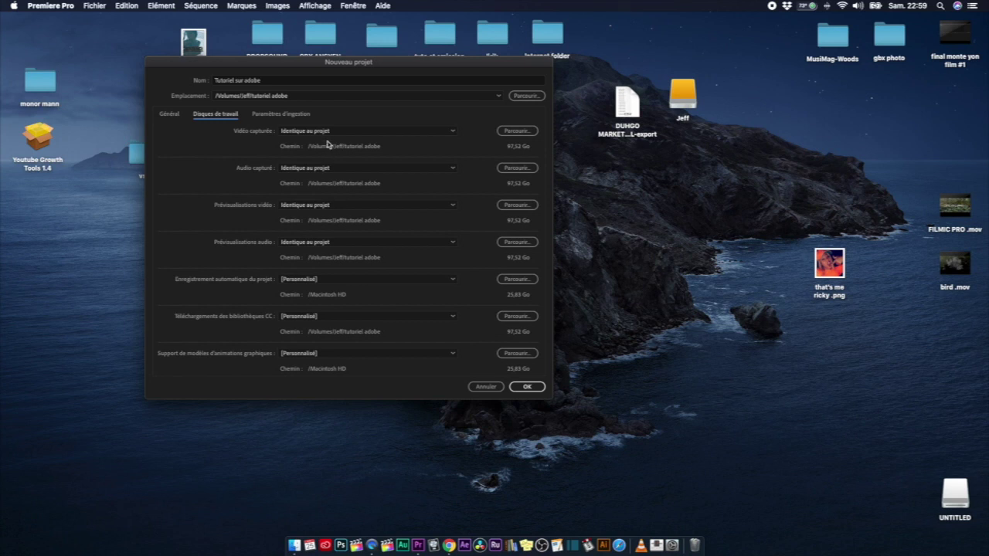
left_click(278, 114)
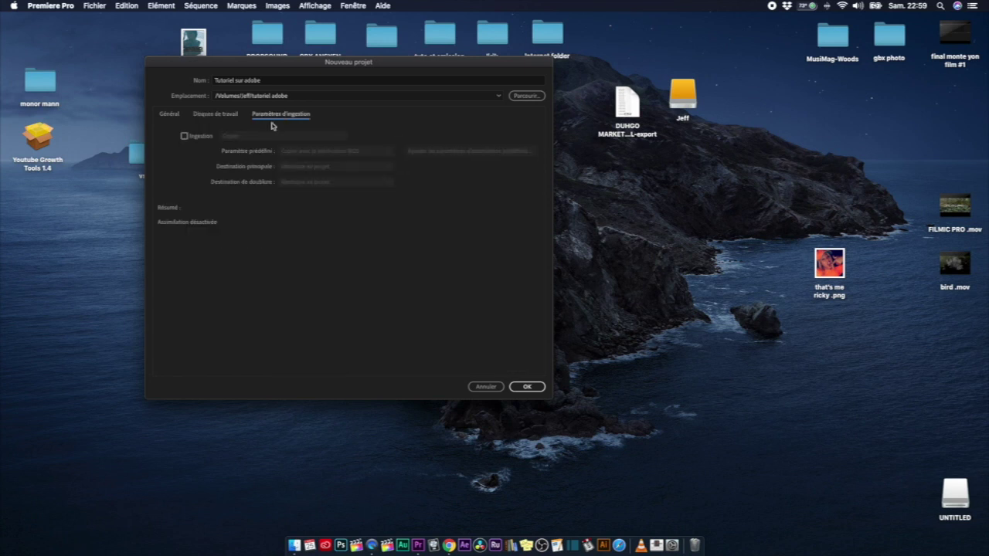
left_click(174, 114)
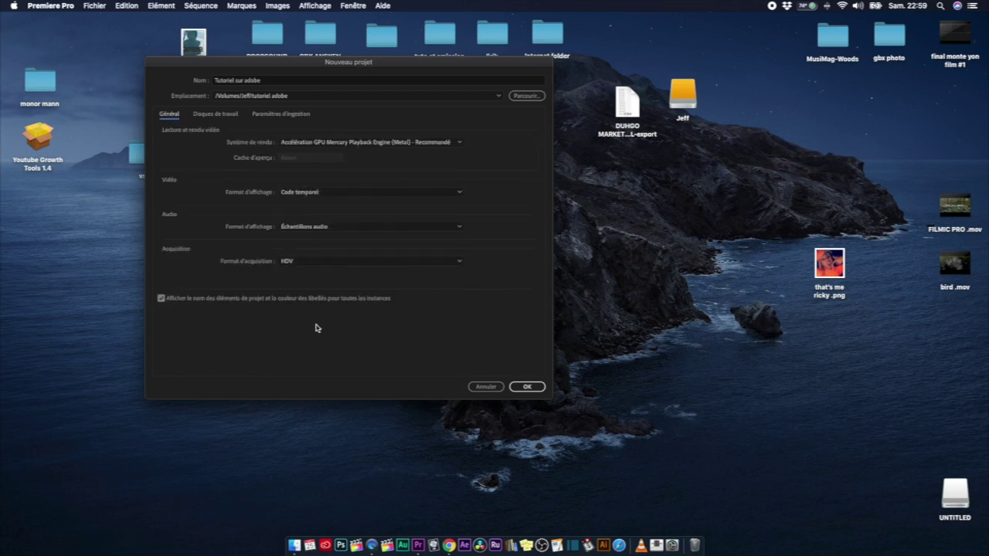
left_click(528, 387)
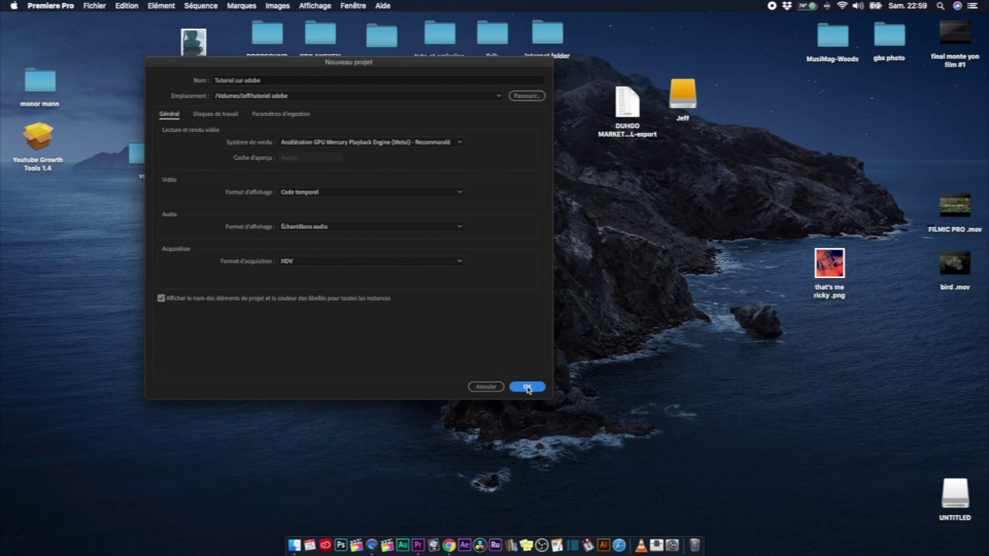
left_click(528, 388)
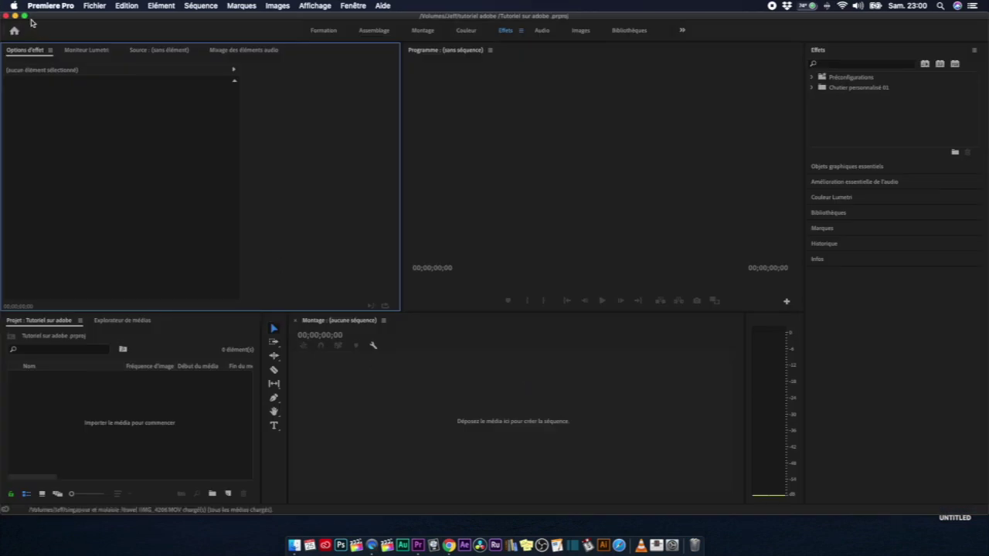
Enlarge the project window to fill the screen.
left_click(25, 17)
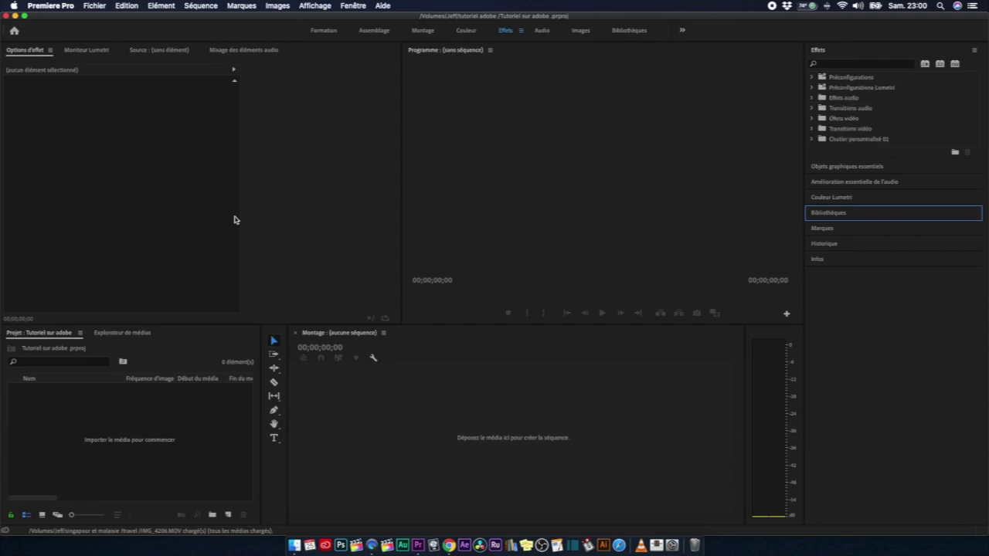
left_click(24, 16)
left_click(24, 15)
Examine the available commands for files, editing, clips, sequences, markers, graphics, view, windows and help.
left_click(84, 5)
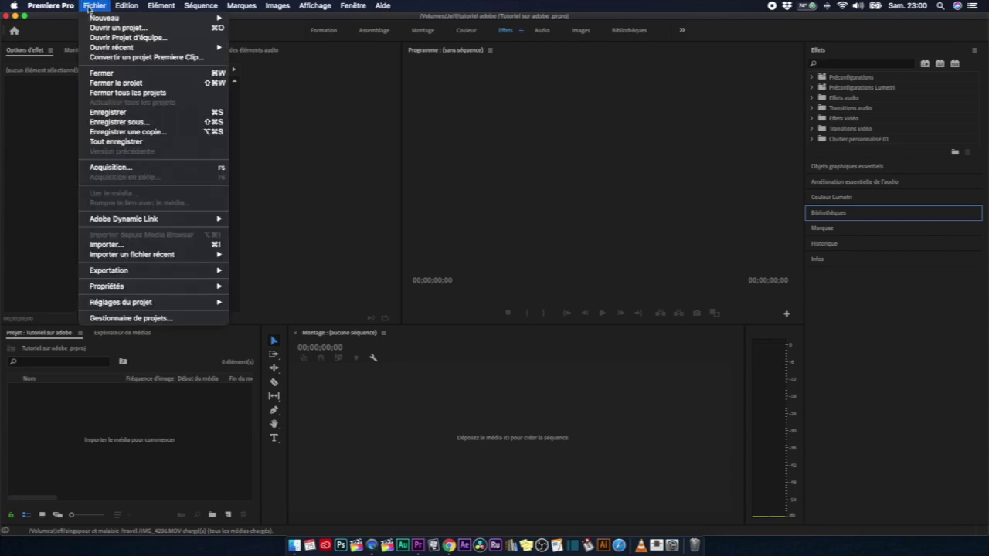
mouse_move(96, 17)
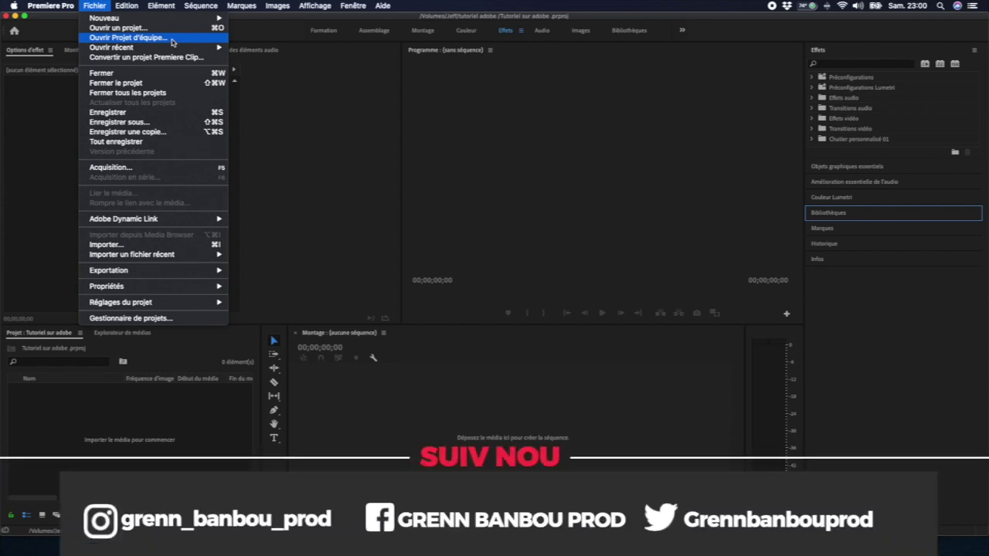
mouse_move(172, 47)
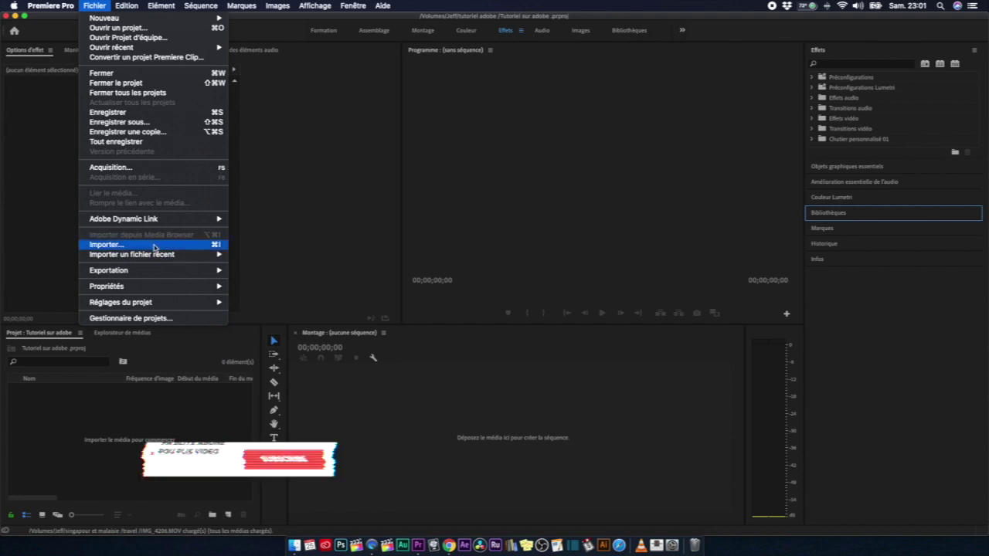
mouse_move(153, 255)
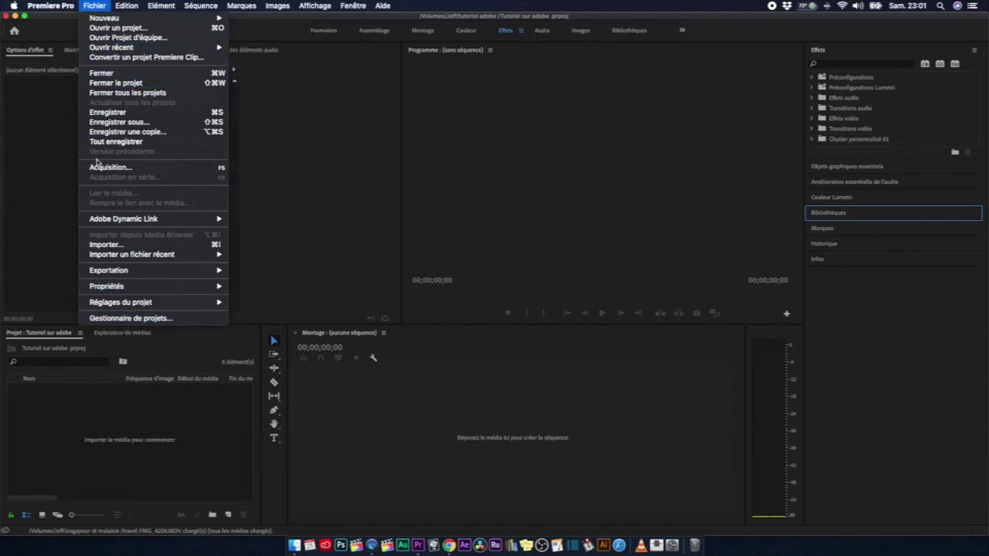
mouse_move(124, 7)
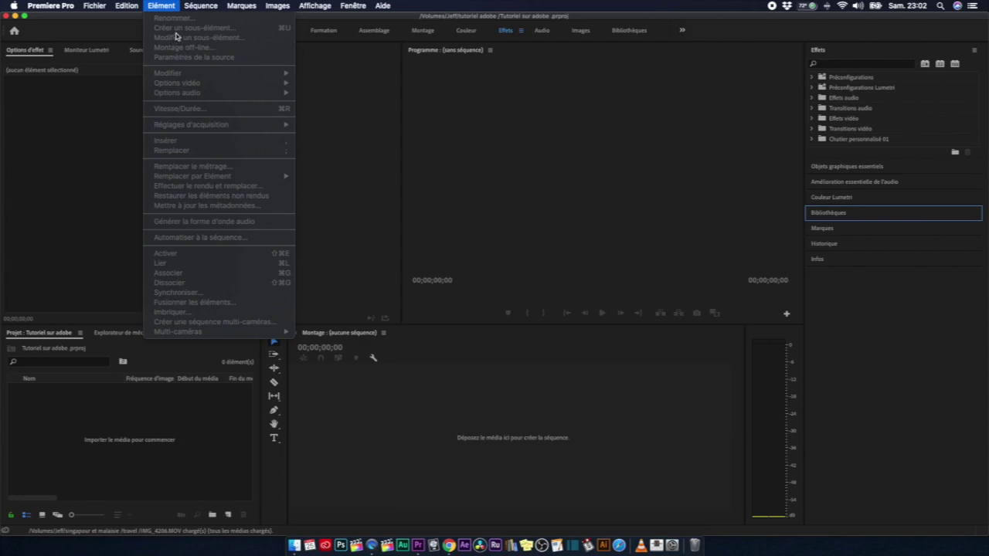
mouse_move(187, 8)
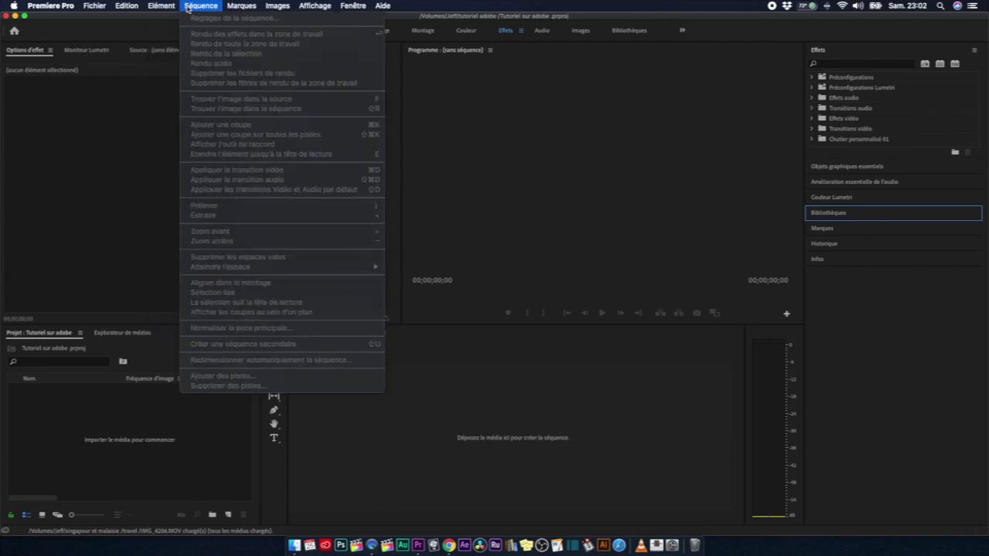
mouse_move(230, 7)
mouse_move(271, 5)
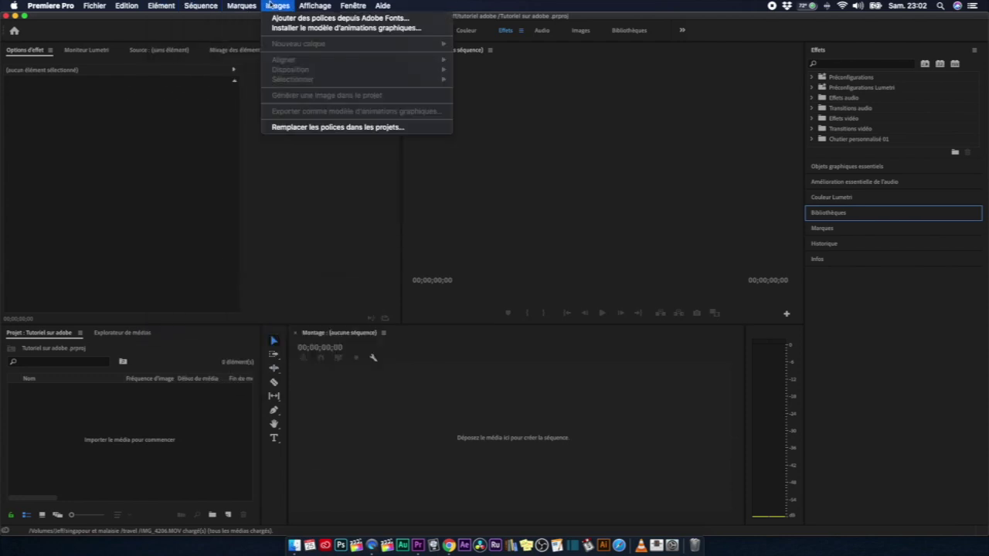
mouse_move(314, 5)
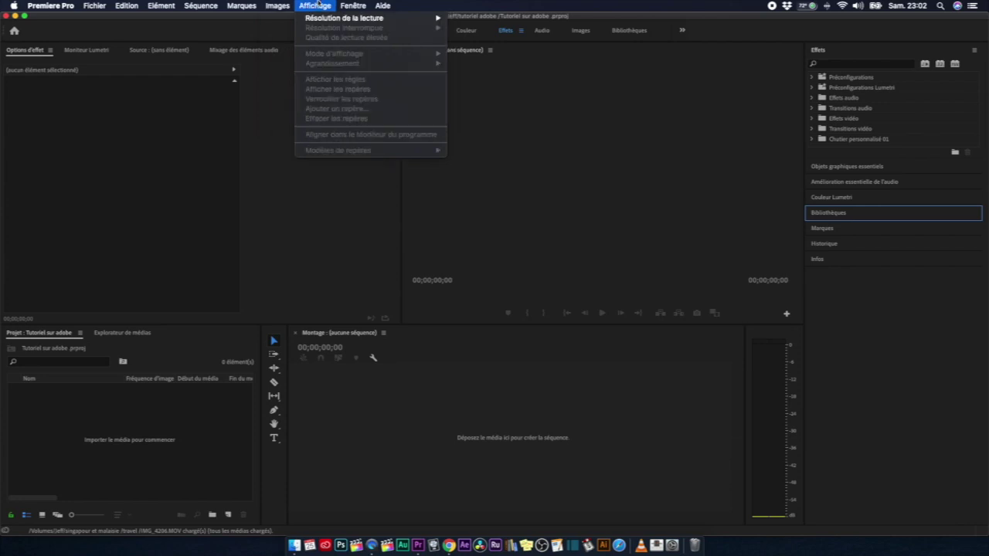
mouse_move(351, 5)
mouse_move(384, 4)
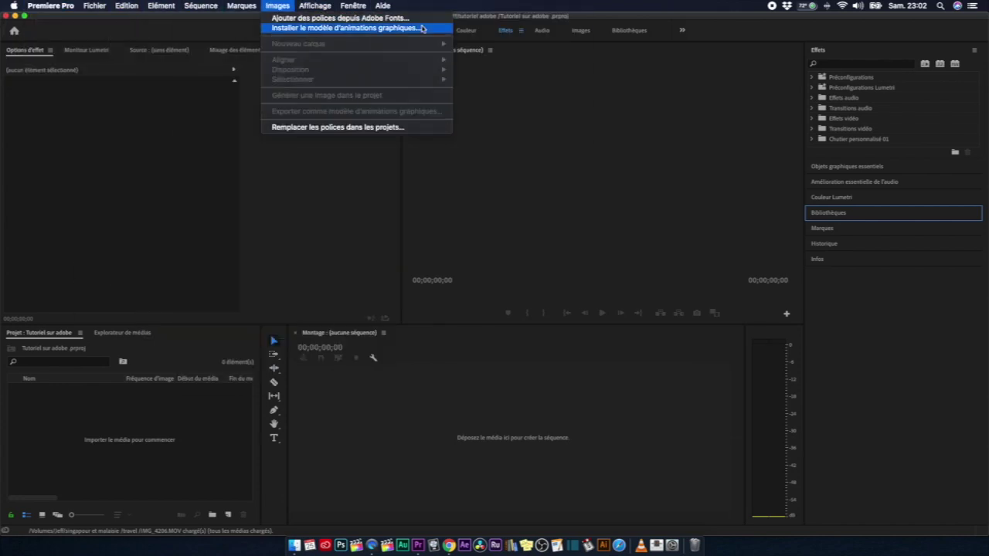
left_click(94, 157)
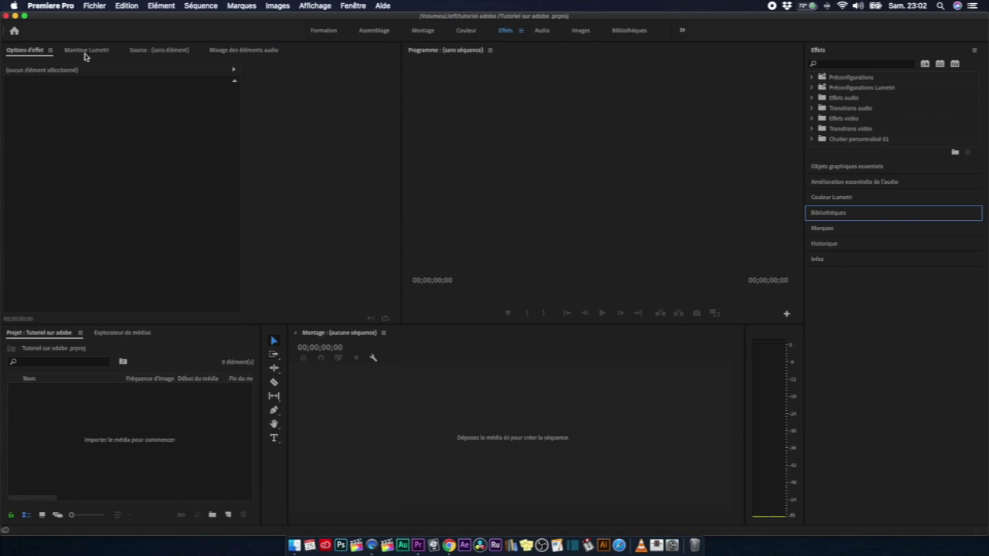
Switch to the Formation workspace and look through its Premiere Pro tutorials.
left_click(321, 34)
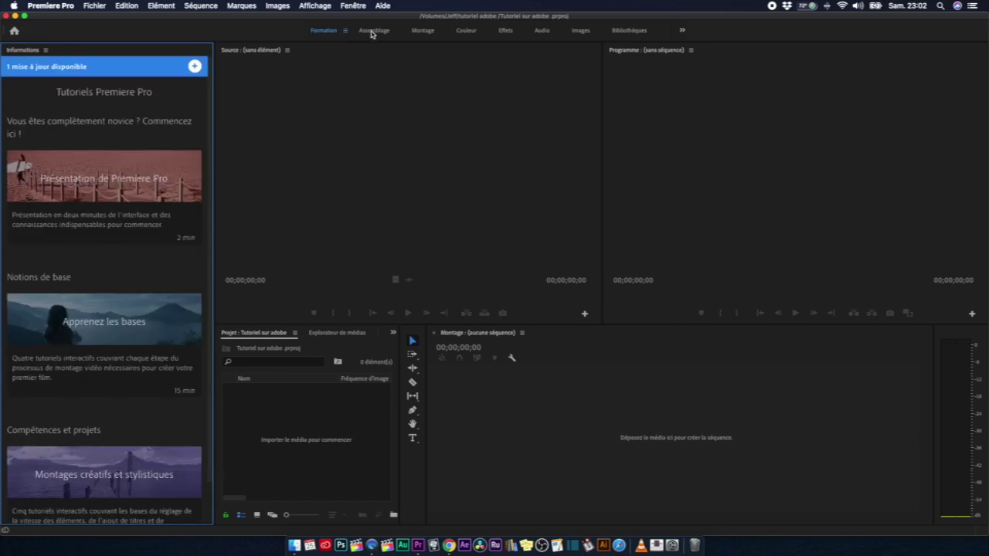
scroll(99, 276, "down", 1)
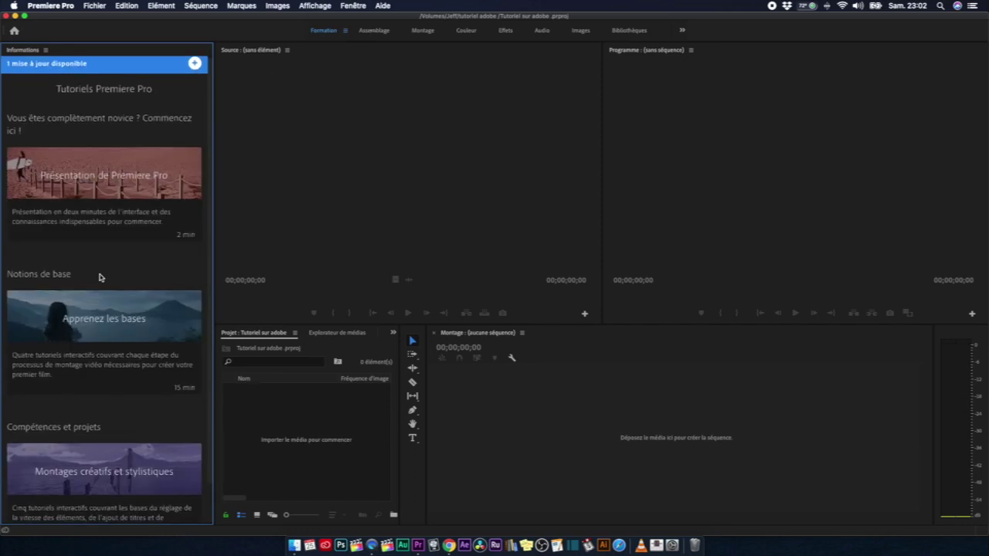
scroll(99, 277, "down", 5)
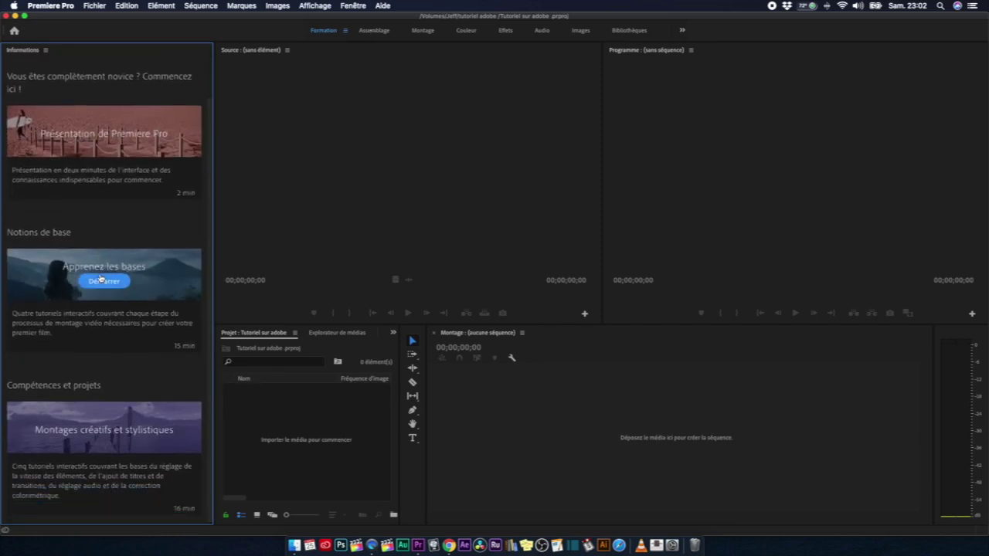
scroll(99, 136, "up", 5)
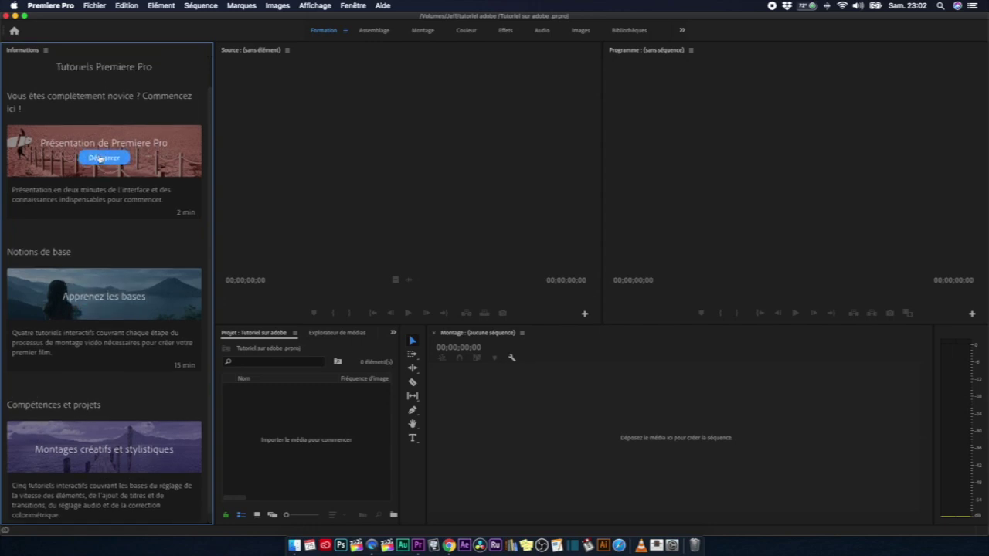
scroll(108, 475, "down", 5)
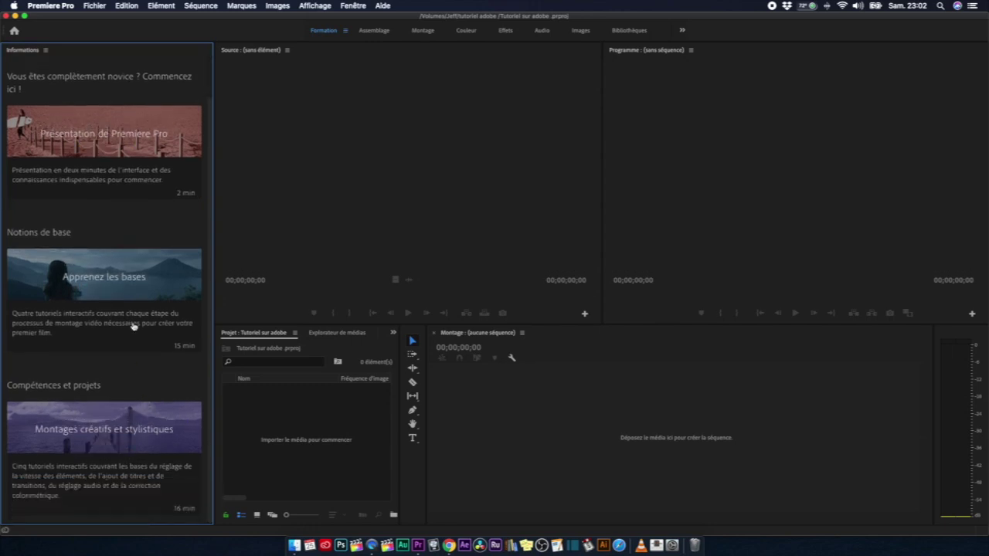
scroll(132, 269, "up", 5)
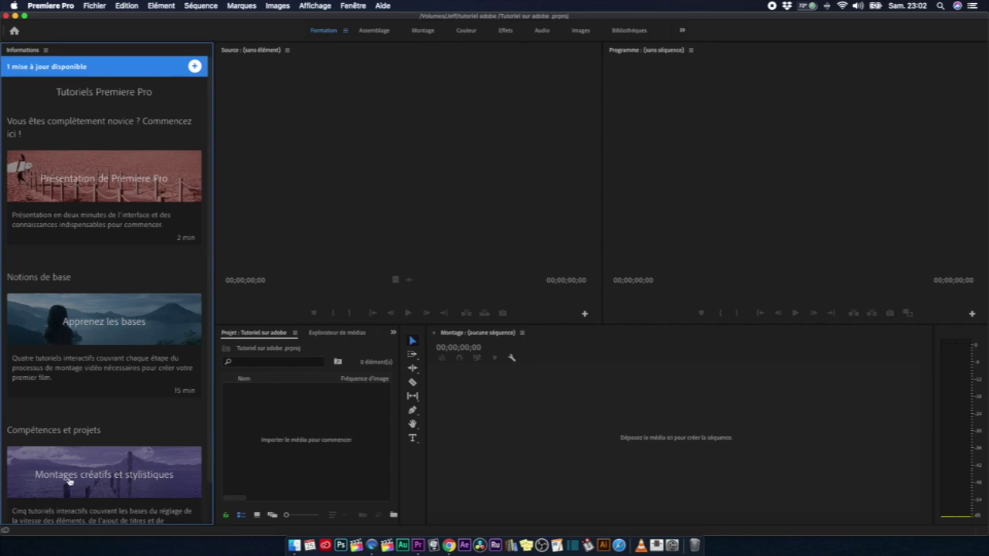
scroll(69, 481, "down", 5)
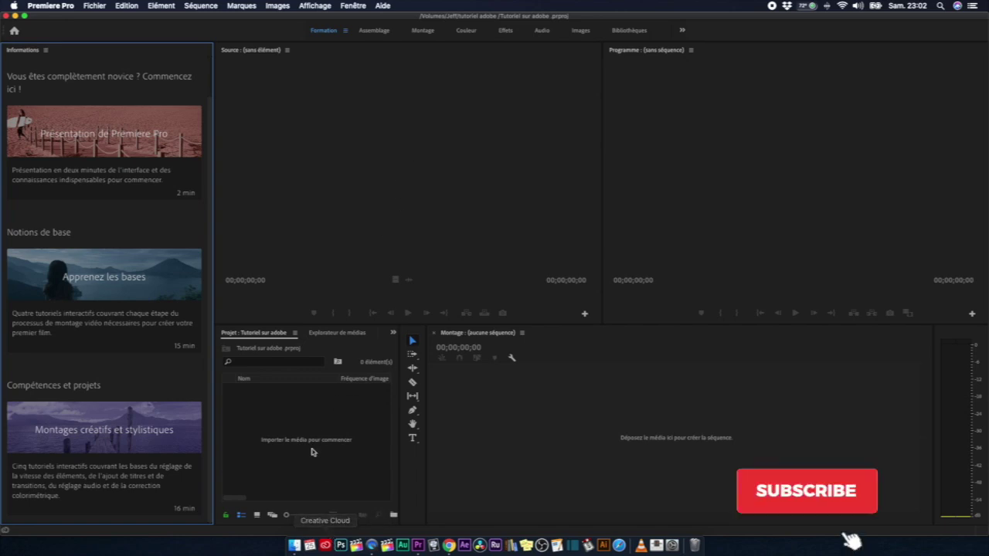
View the Assemblage workspace and switch to the Montage workspace.
left_click(370, 32)
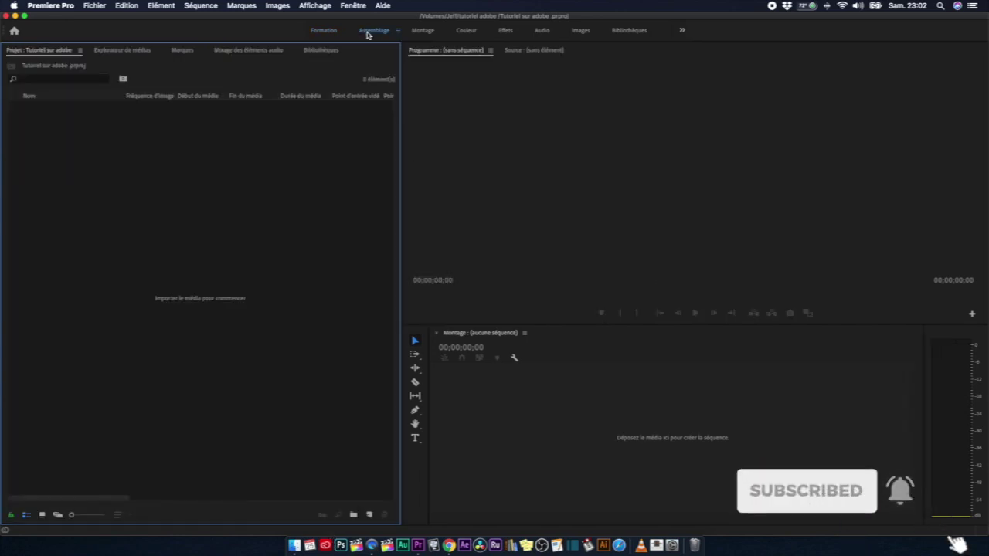
left_click(422, 31)
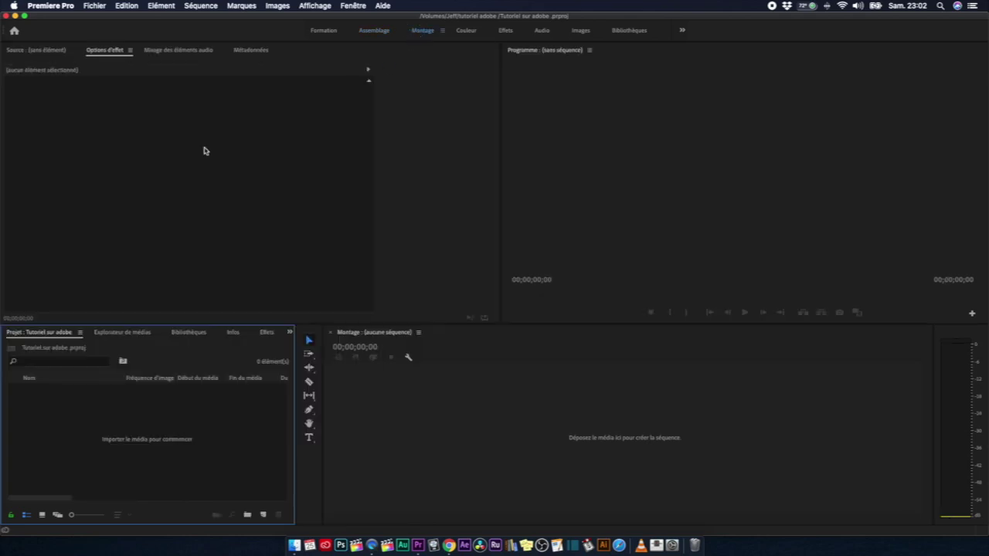
Switch to the Couleur workspace and view its Lumetri scopes, effect options and audio clip mixer.
left_click(465, 31)
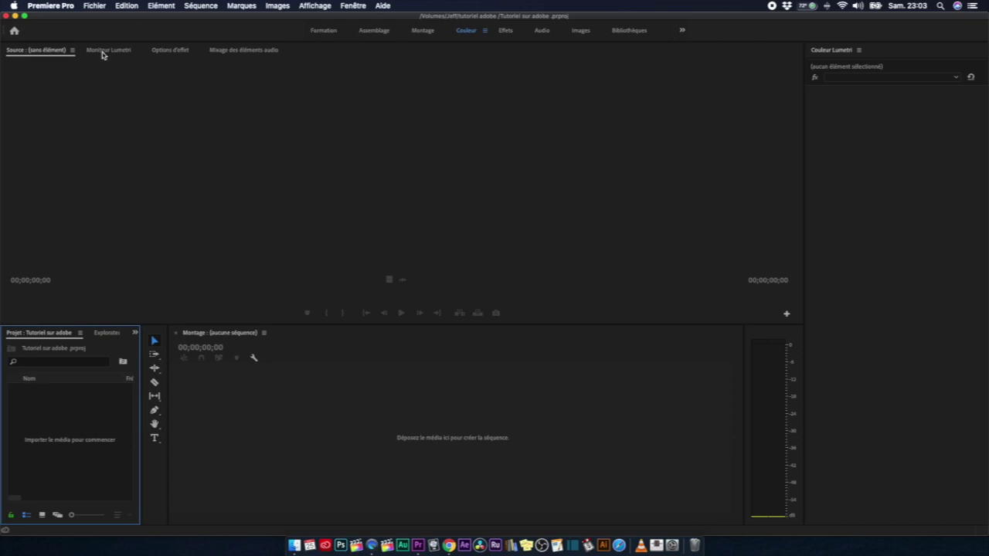
left_click(102, 51)
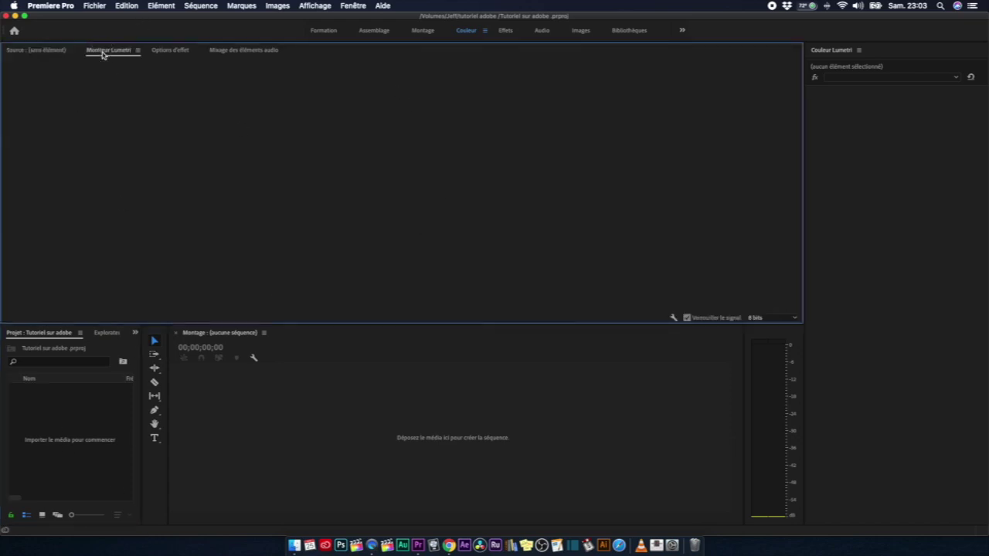
left_click(177, 54)
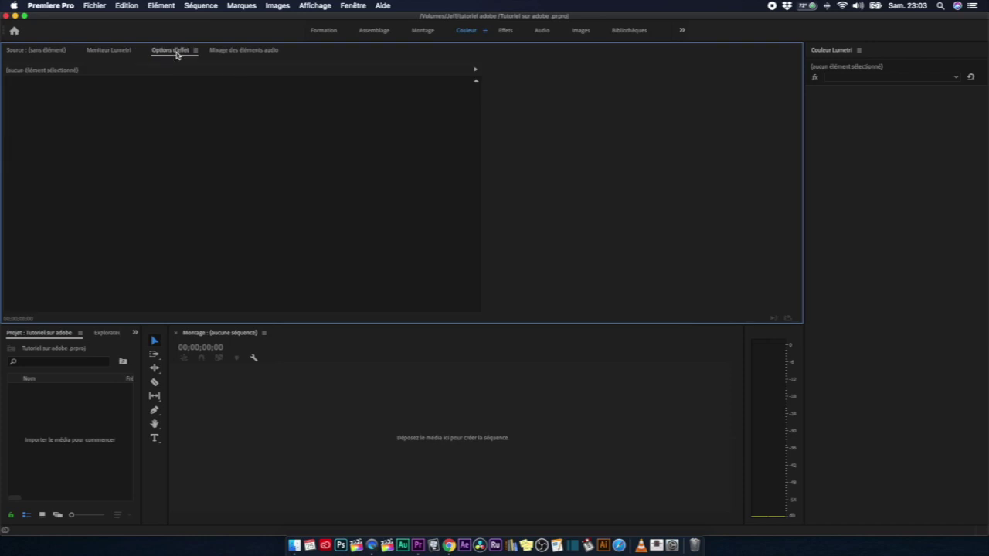
left_click(236, 53)
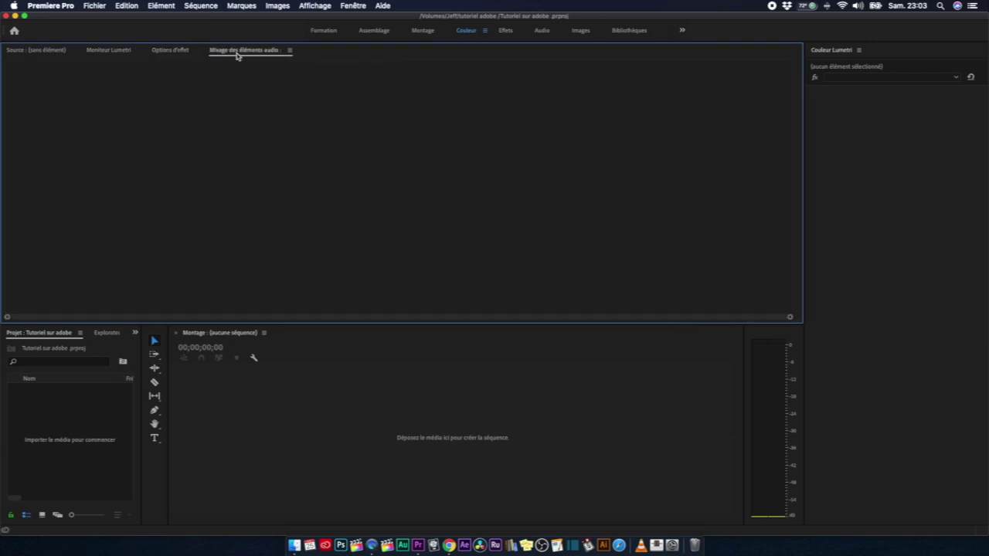
Switch to the Effets workspace and look at the commands available for the effect options.
left_click(503, 32)
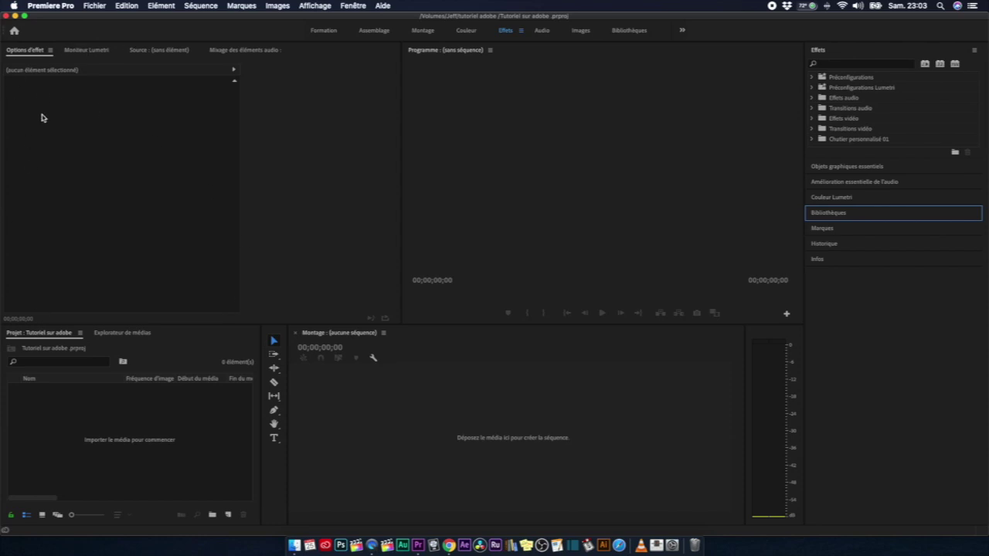
left_click(51, 51)
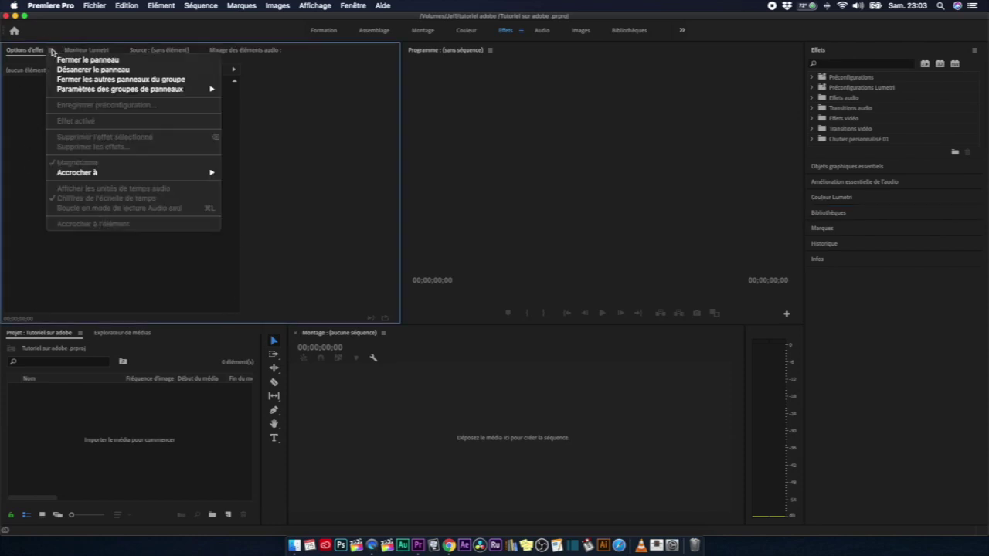
left_click(47, 51)
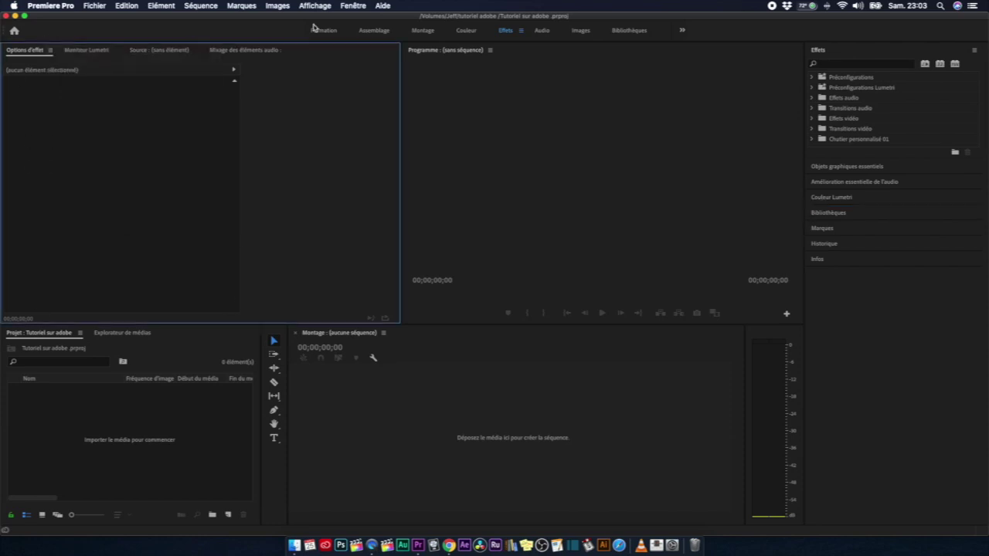
View the Audio, Images and Bibliothèques workspaces one after another.
left_click(541, 33)
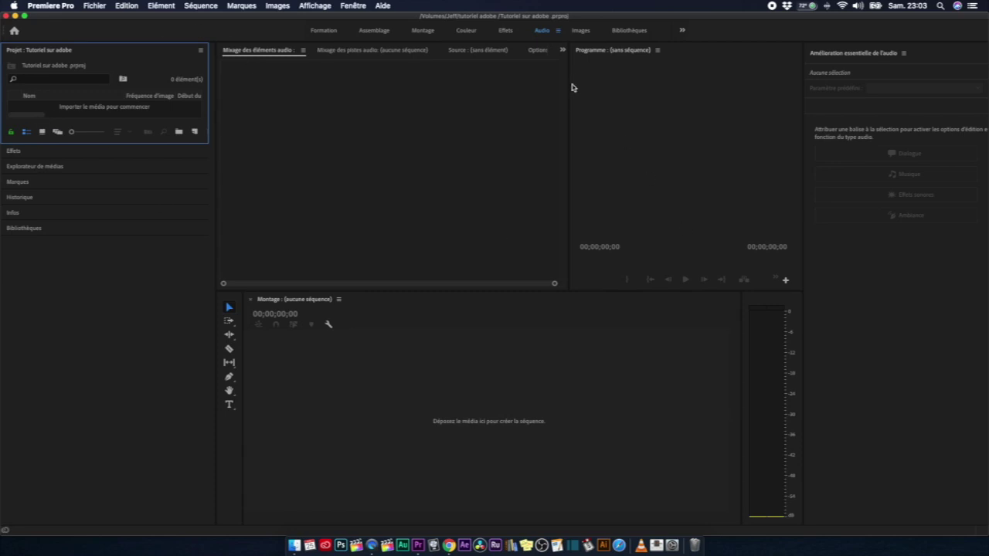
left_click(580, 32)
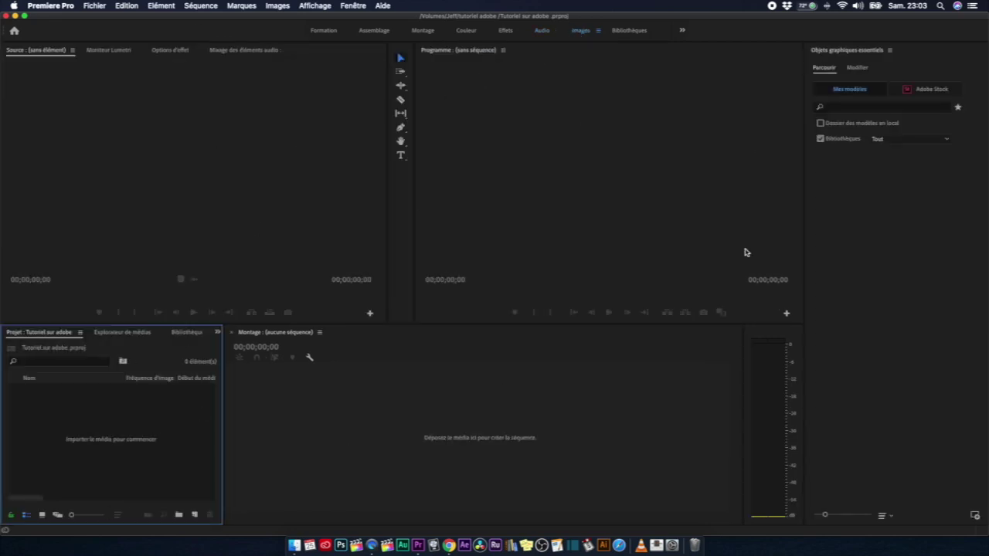
left_click(638, 33)
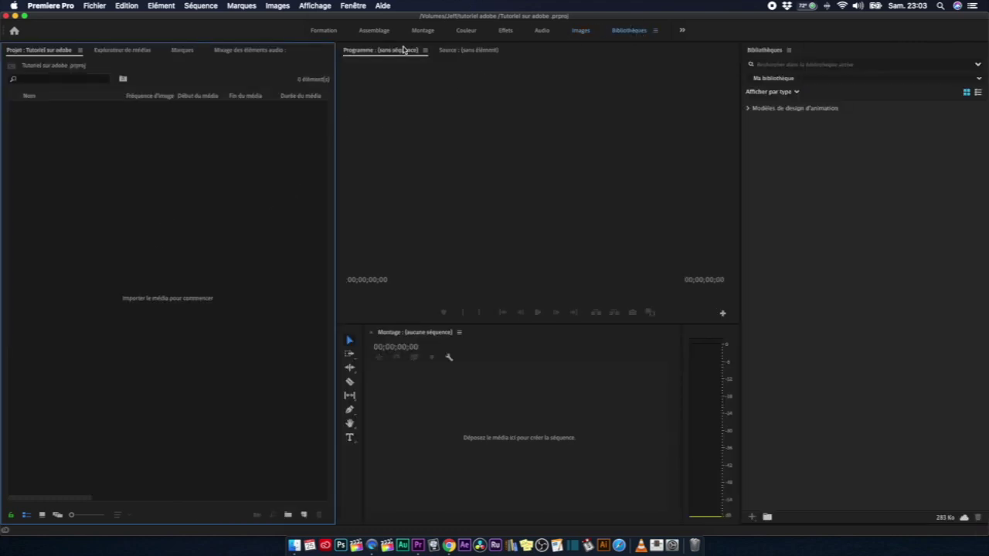
Compare the Montage, Assemblage and Formation workspaces, and return to the Montage workspace.
left_click(425, 33)
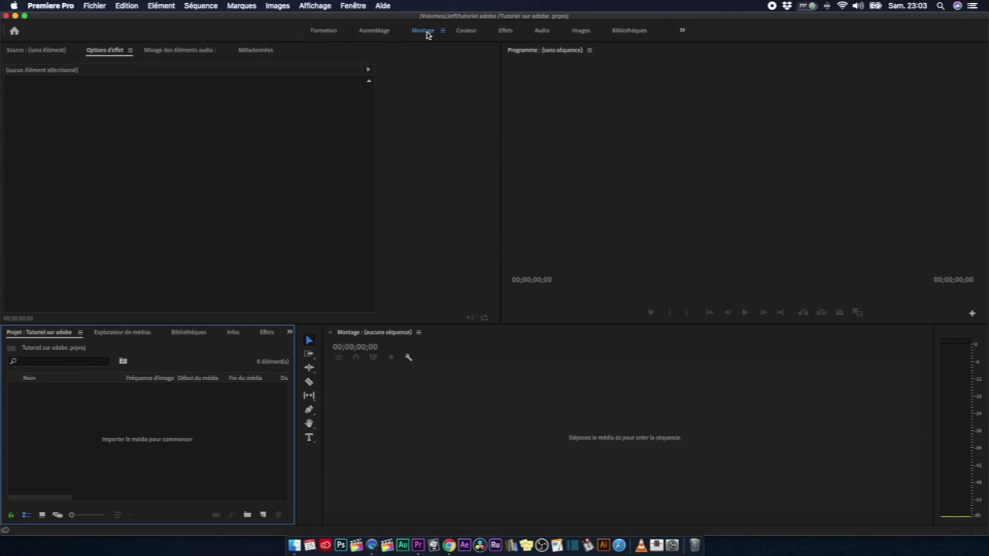
left_click(367, 31)
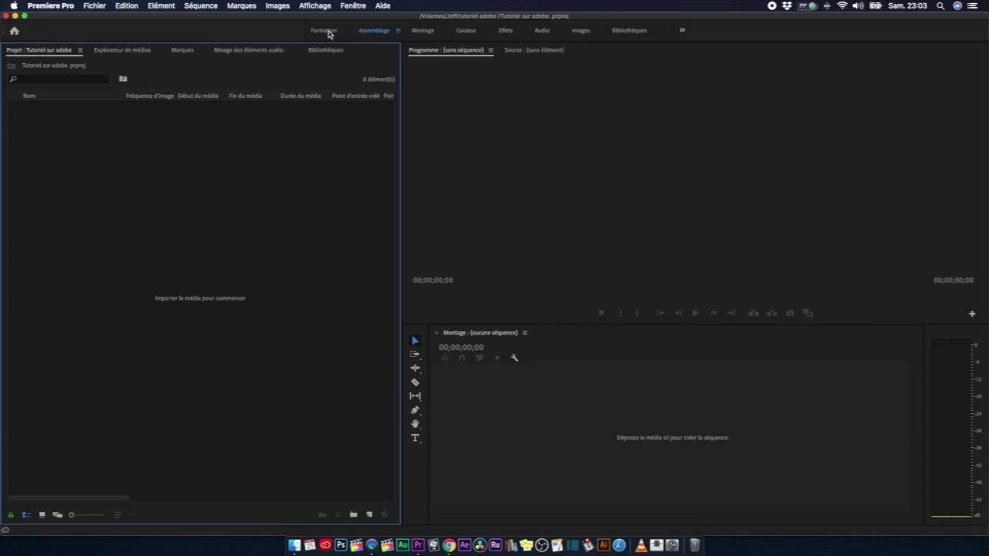
left_click(327, 31)
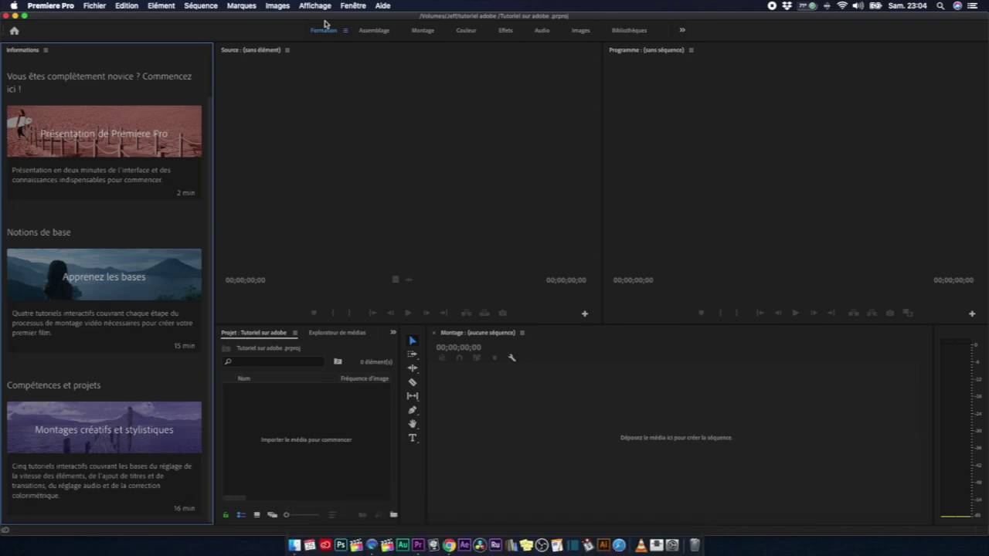
left_click(367, 33)
left_click(421, 31)
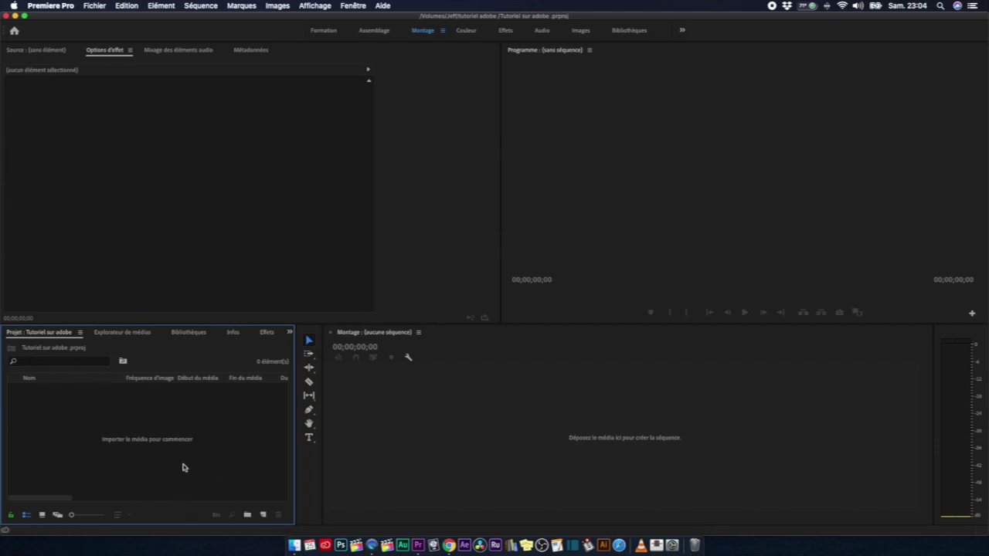
Create a new bin named "image" in the project.
left_click(244, 515)
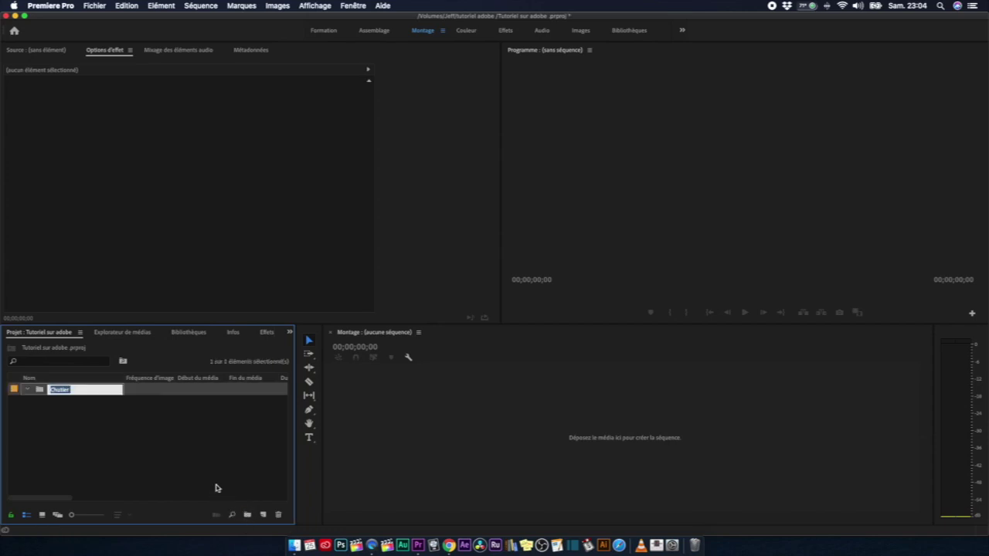
type("image")
left_click(220, 460)
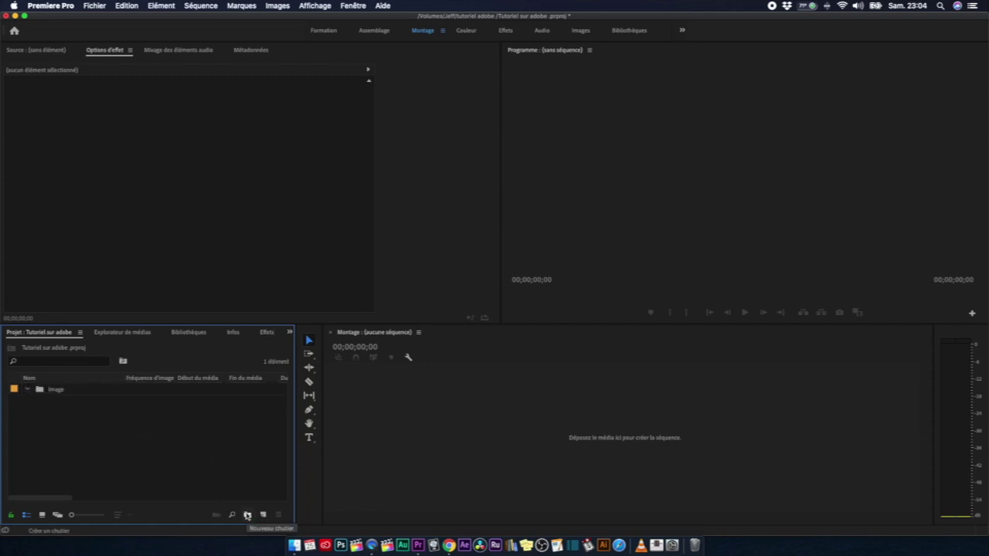
Add a second bin named "sound" to the project and leave nothing selected.
left_click(246, 515)
type("sound")
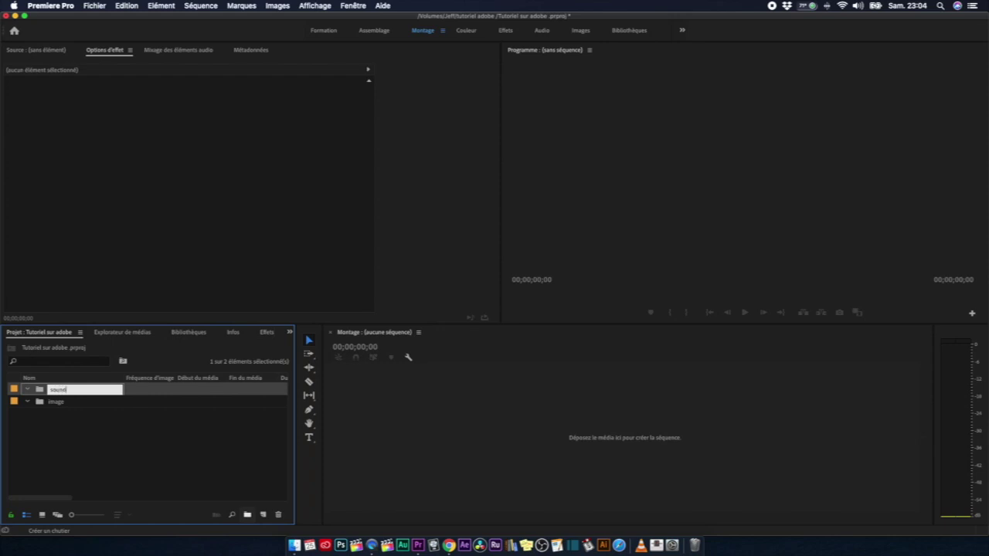
left_click(260, 498)
left_click(54, 391)
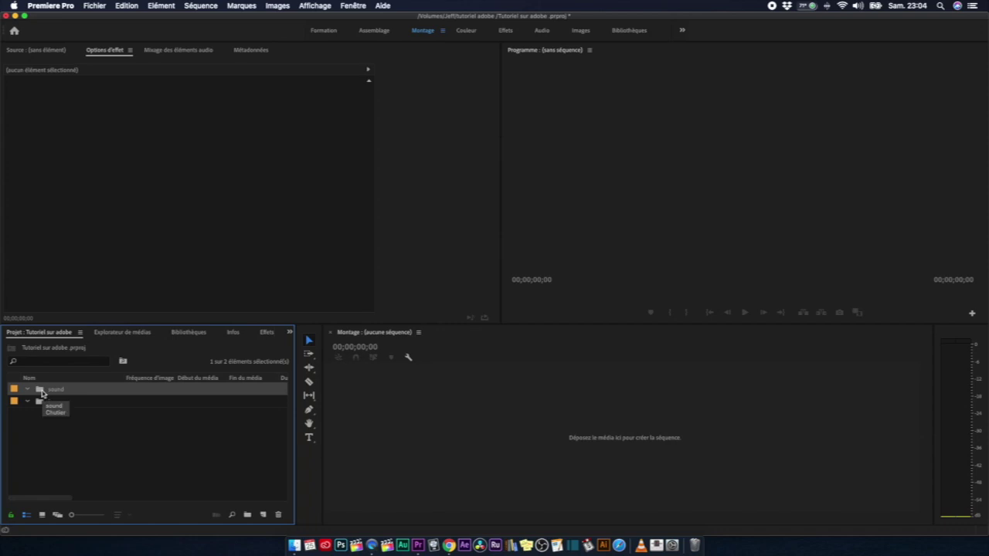
left_click(80, 431)
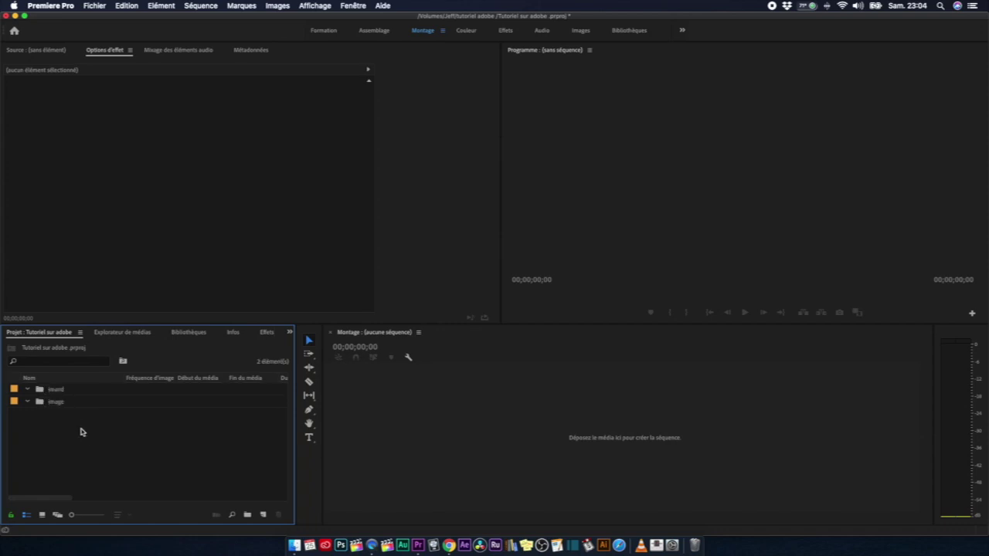
Create a third project bin named "text et logo".
right_click(91, 420)
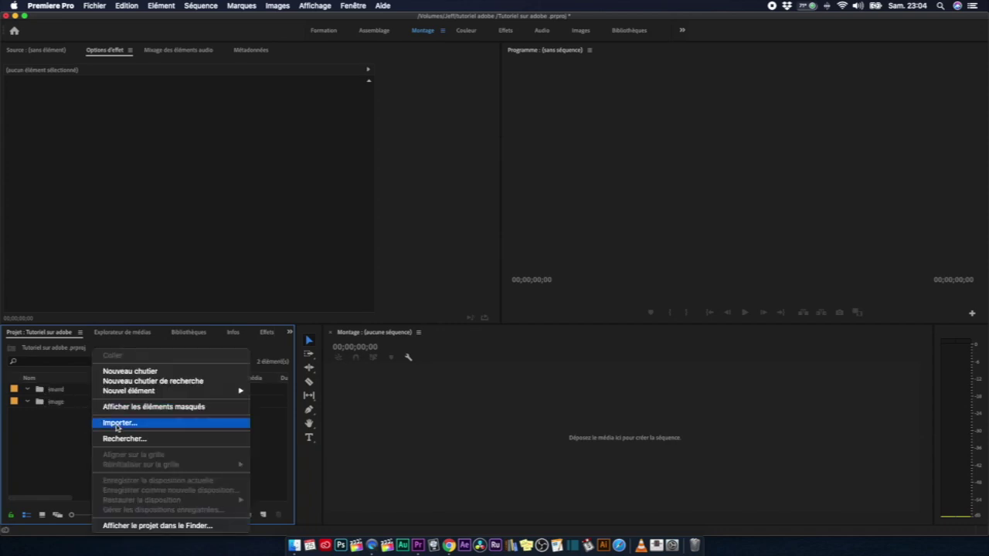
left_click(129, 371)
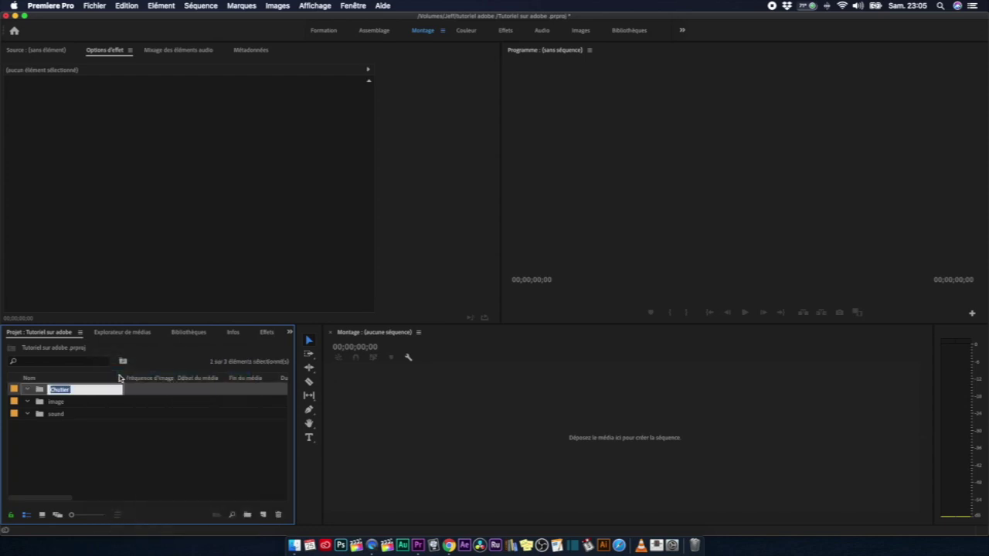
type("f")
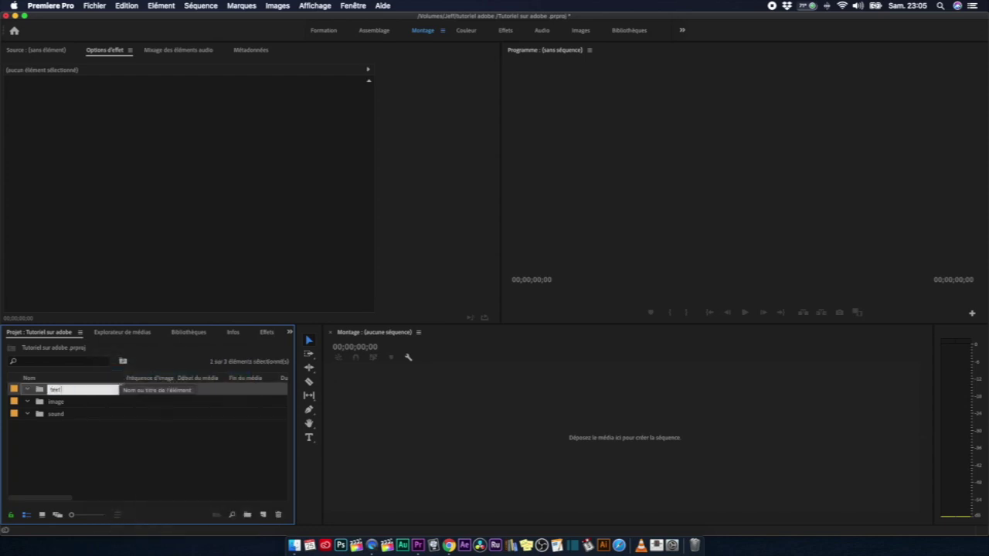
type("ext et logo")
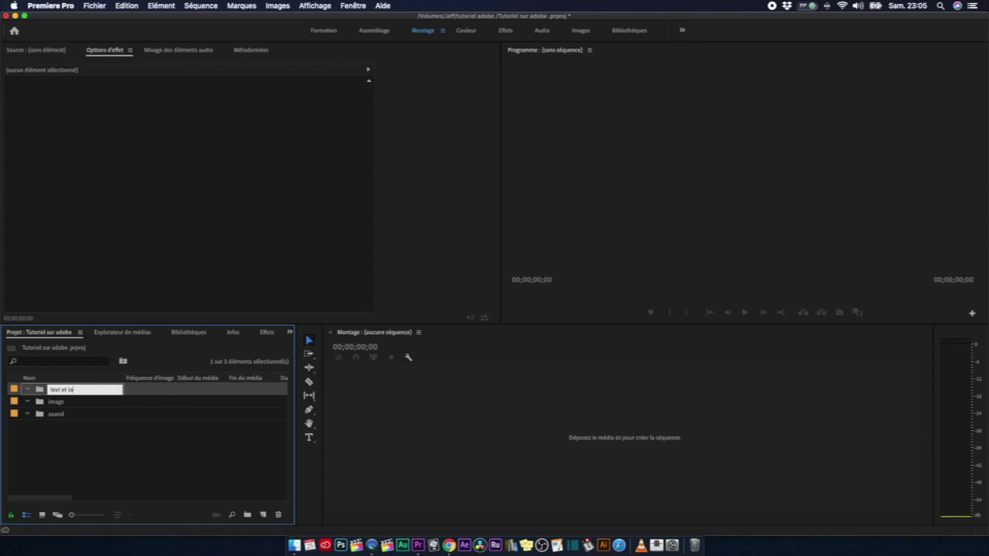
left_click(132, 464)
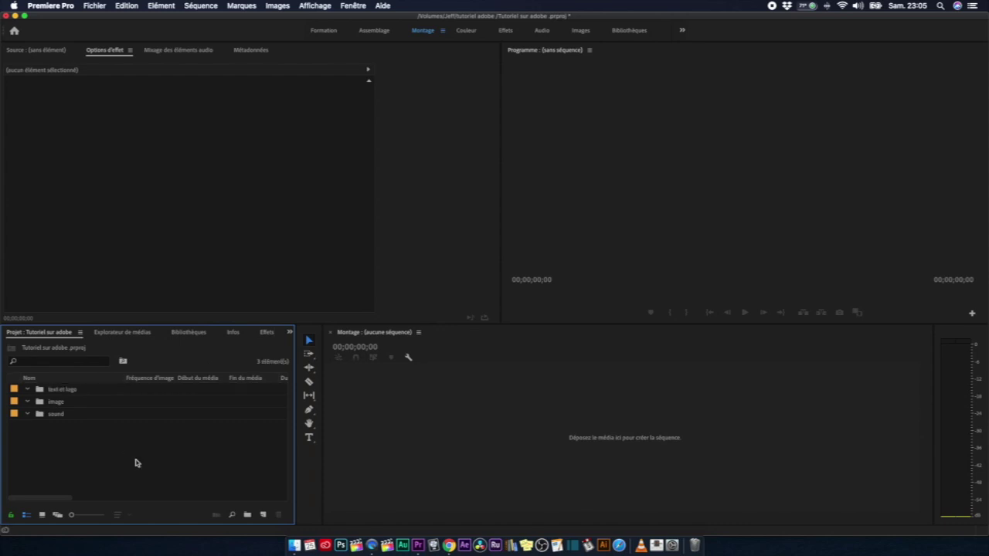
left_click(106, 392)
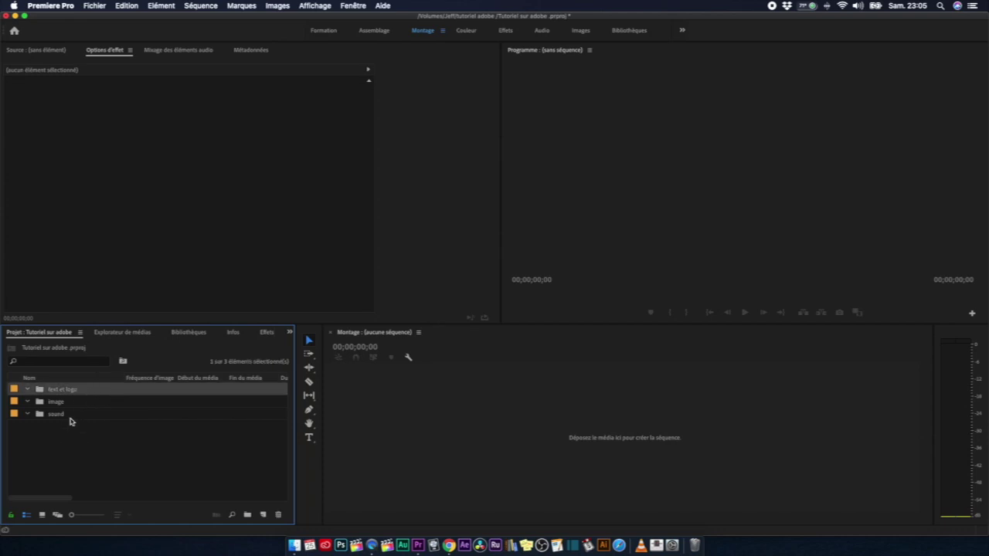
left_click(71, 416)
left_click(71, 401)
left_click(76, 392)
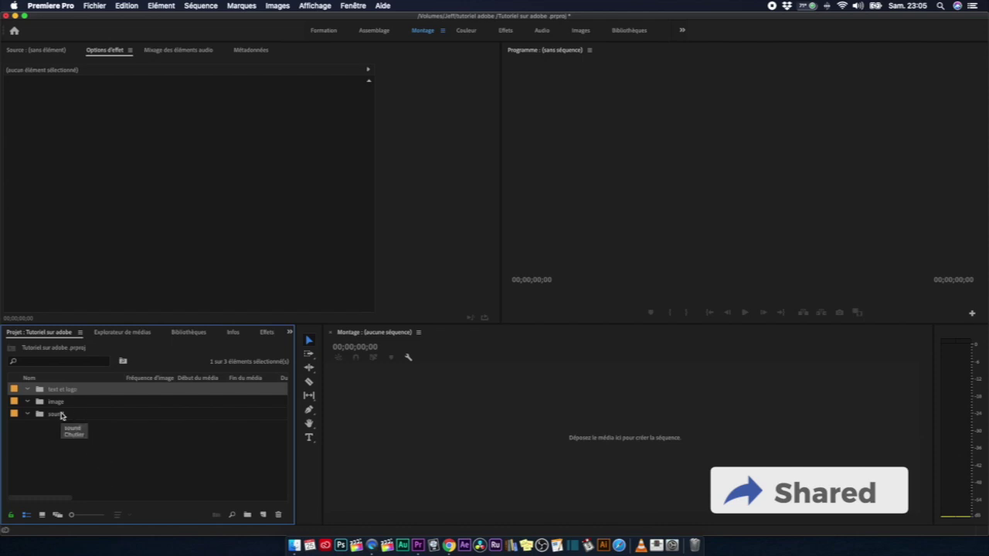
left_click(61, 415)
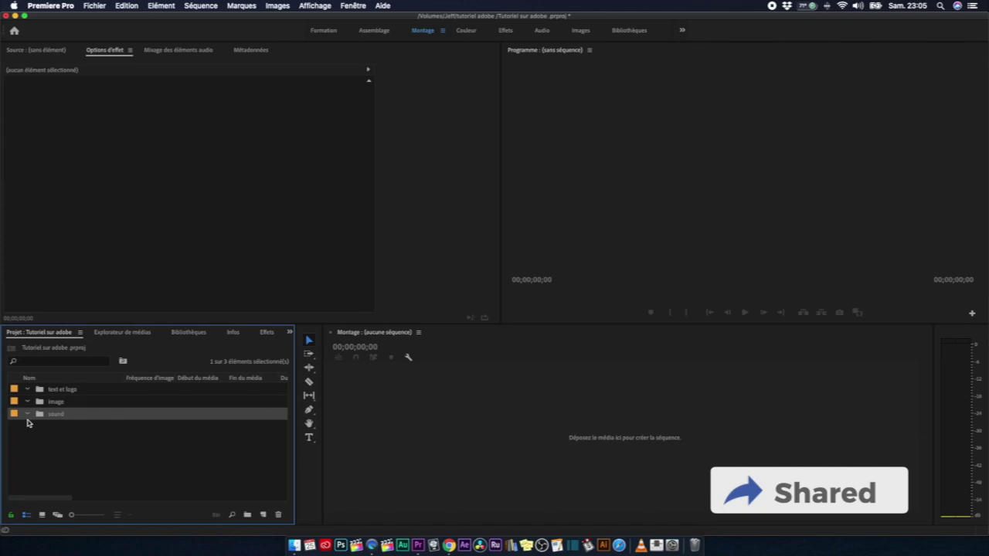
left_click(77, 401)
left_click(83, 391)
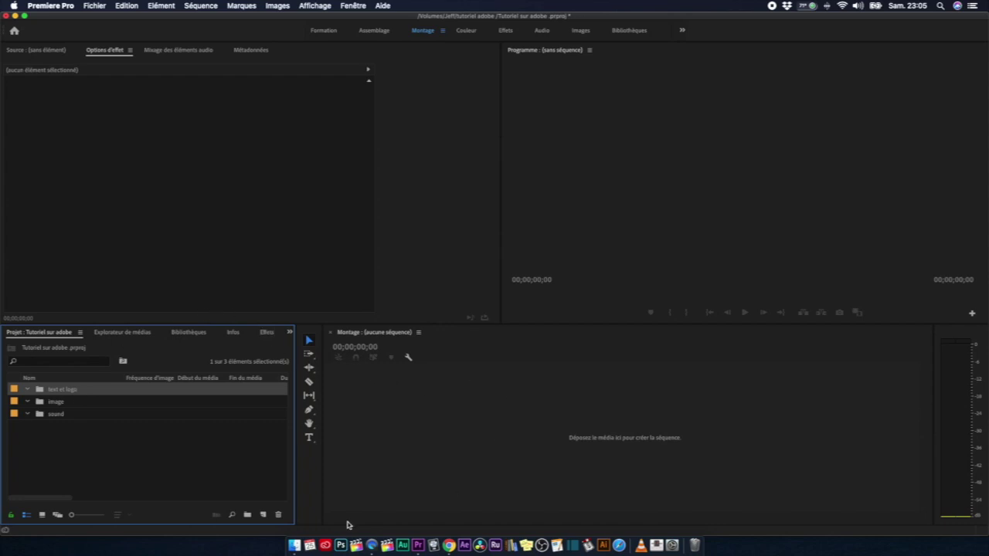
Look over the empty timeline, the program monitor and the effect options area in the Montage workspace.
left_click(563, 384)
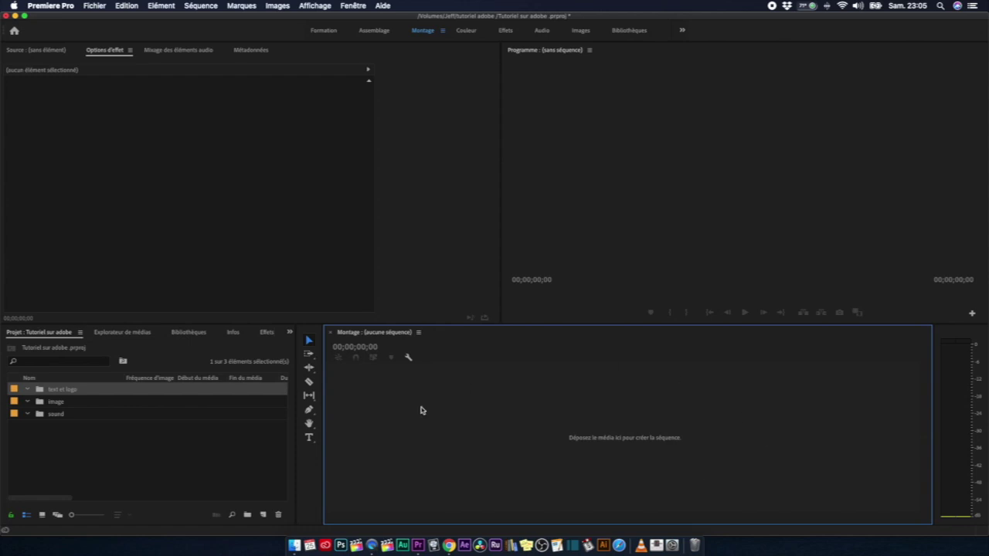
left_click(636, 147)
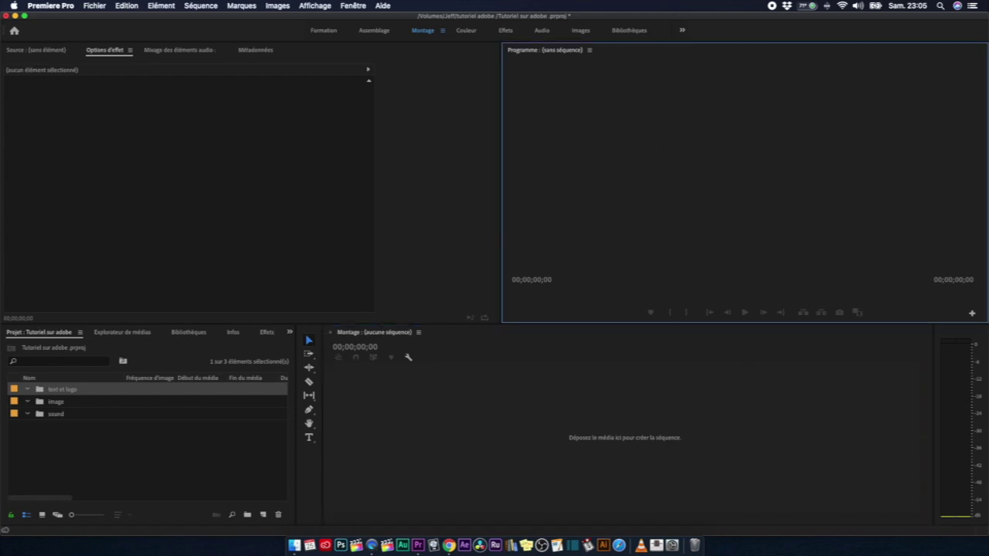
left_click(124, 164)
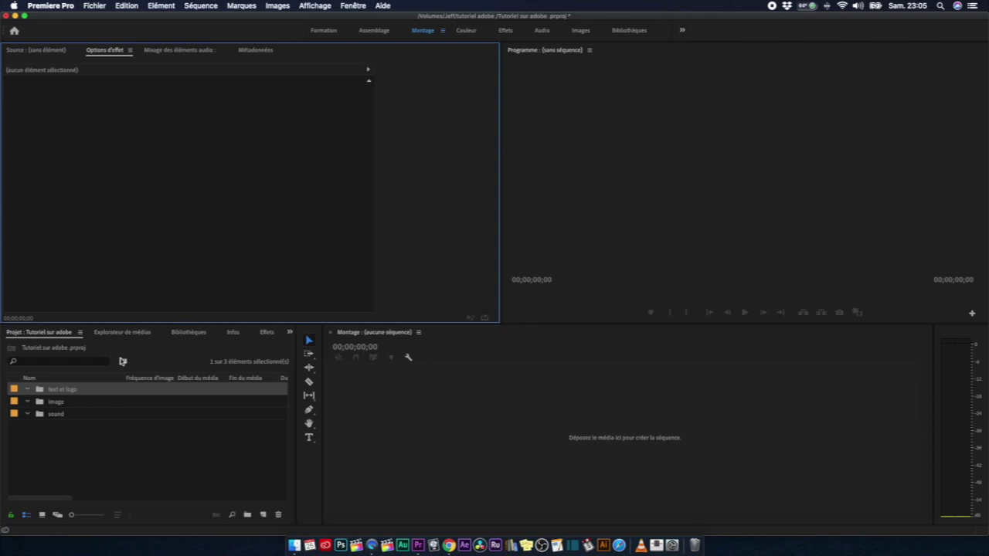
Look through the editing tools, including track selection, Pen, Hand and Text, and return to the Selection tool.
left_click(309, 356)
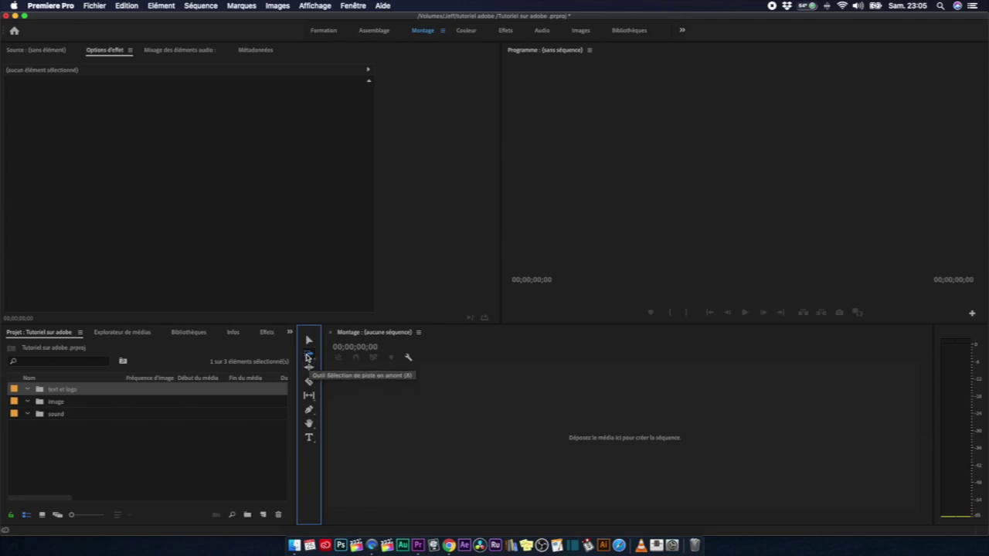
left_click(309, 410)
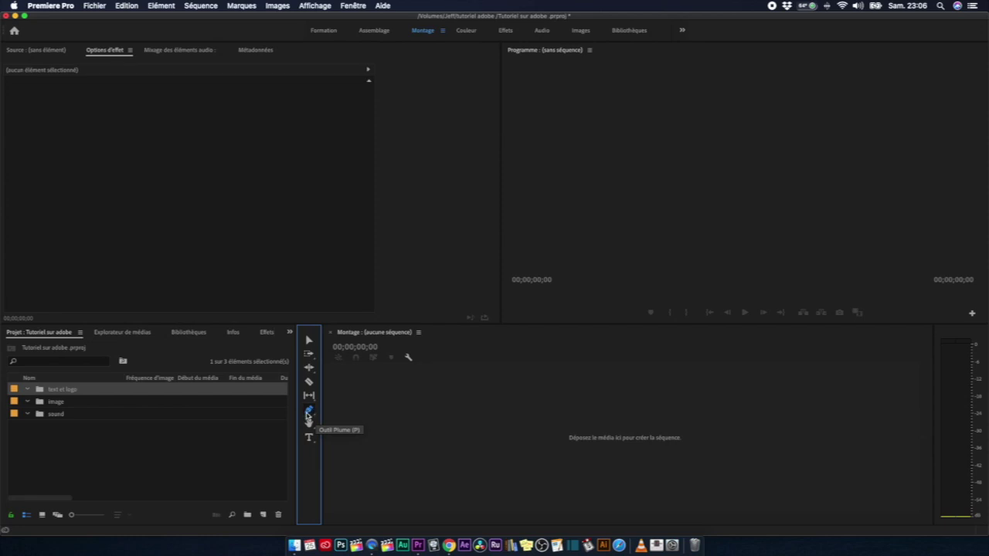
left_click(309, 424)
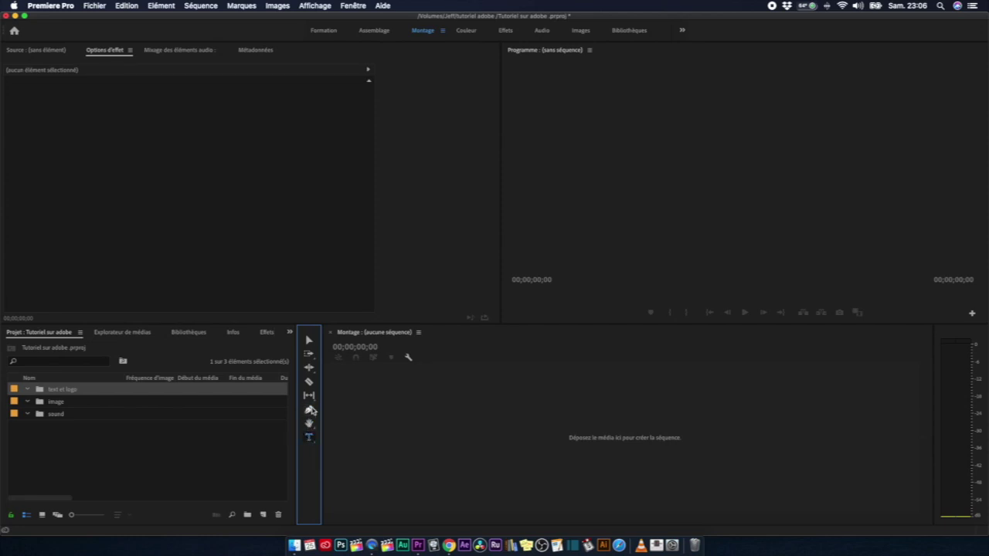
left_click(309, 340)
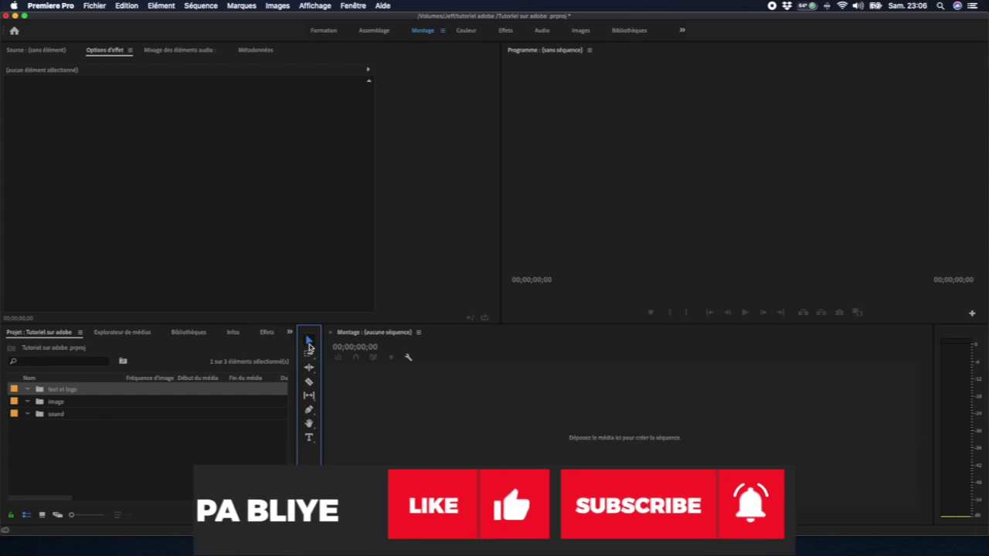
Switch to the Ripple Edit tool and look through the Infos and Effets panels grouped with the project, leaving Effets shown.
left_click(309, 354)
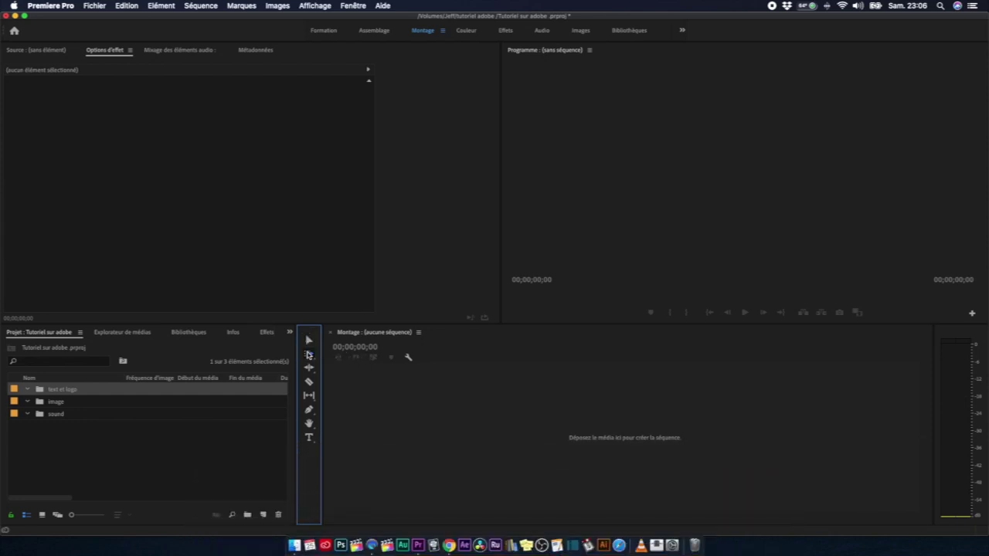
left_click(309, 368)
left_click(289, 334)
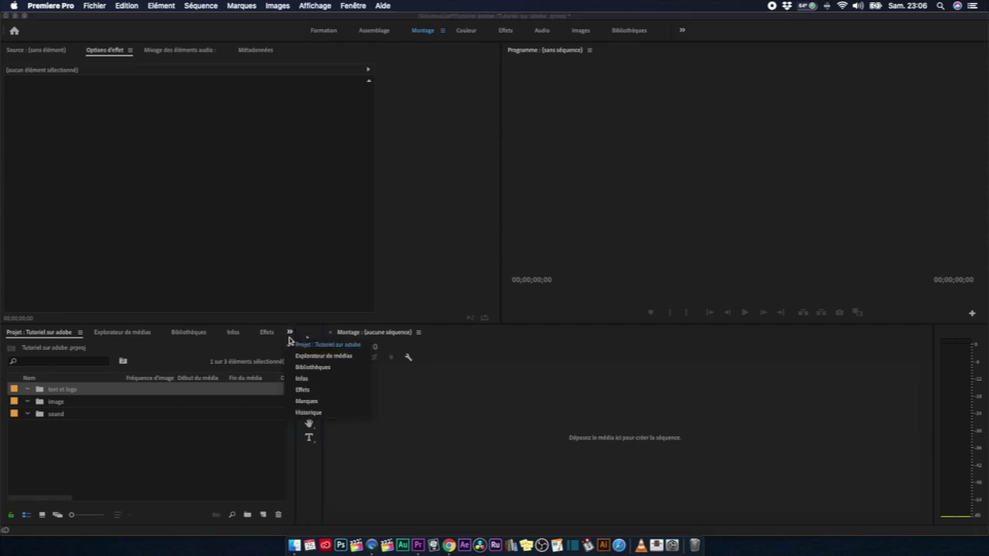
left_click(301, 379)
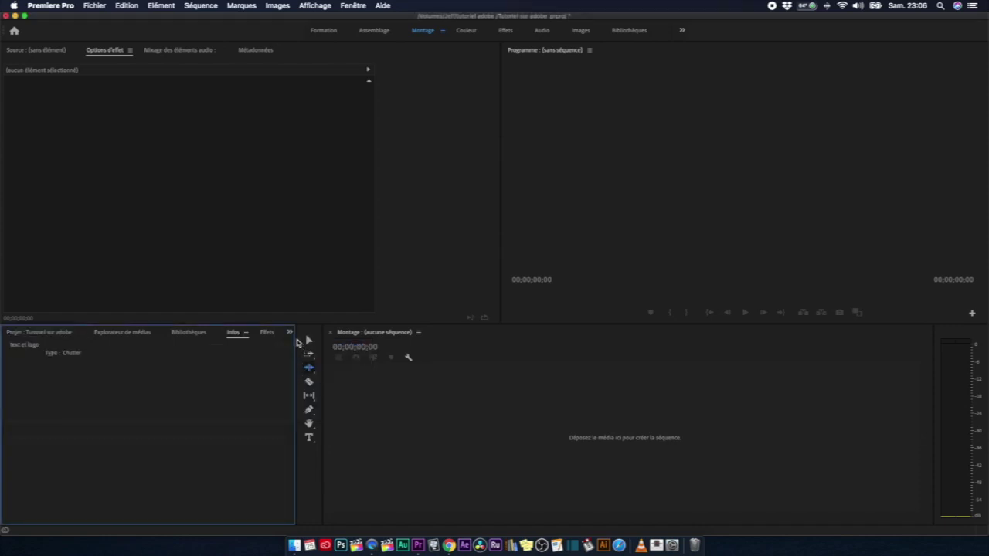
left_click(288, 333)
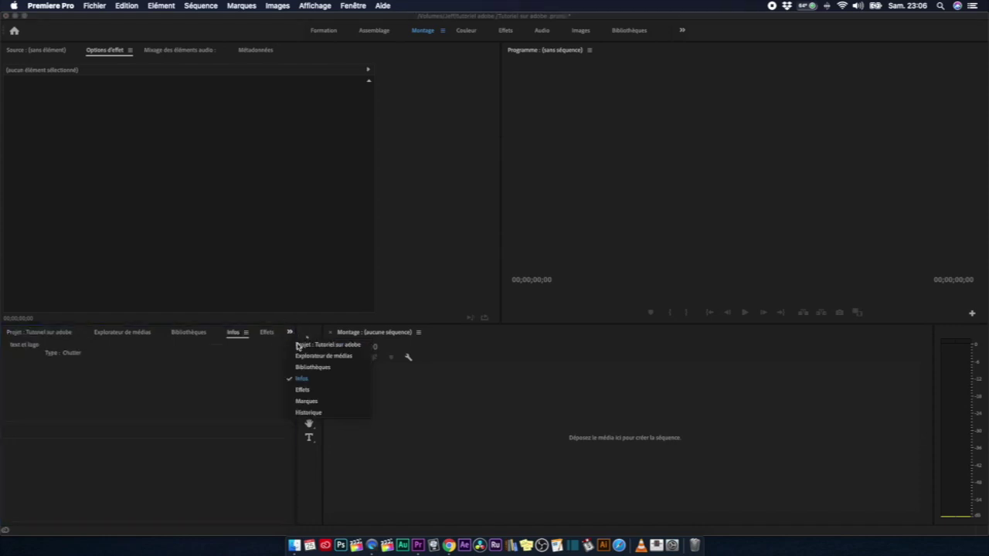
left_click(301, 388)
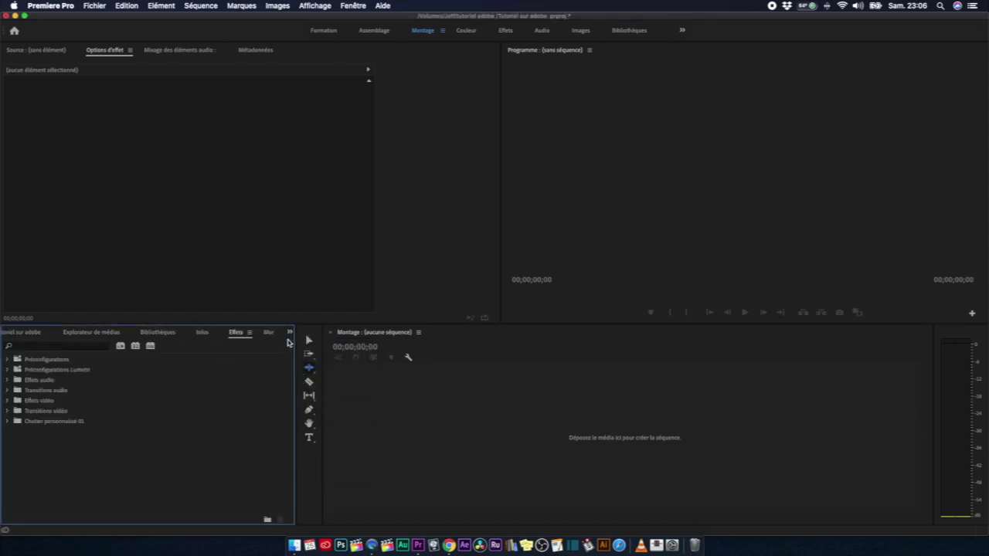
left_click(290, 333)
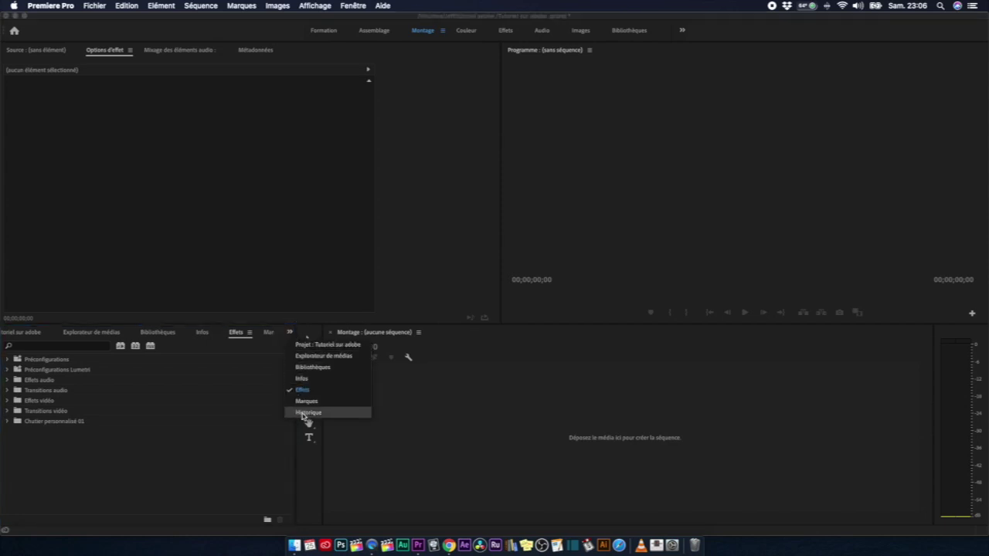
left_click(271, 443)
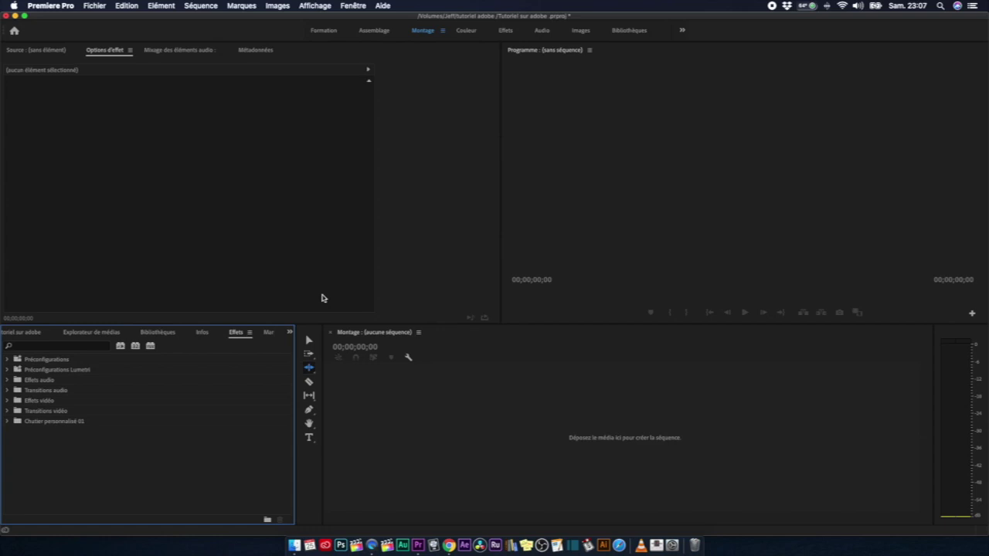
Look through the source monitor, effect options, audio clip mixer and metadata views, ending on the audio clip mixer.
left_click(168, 50)
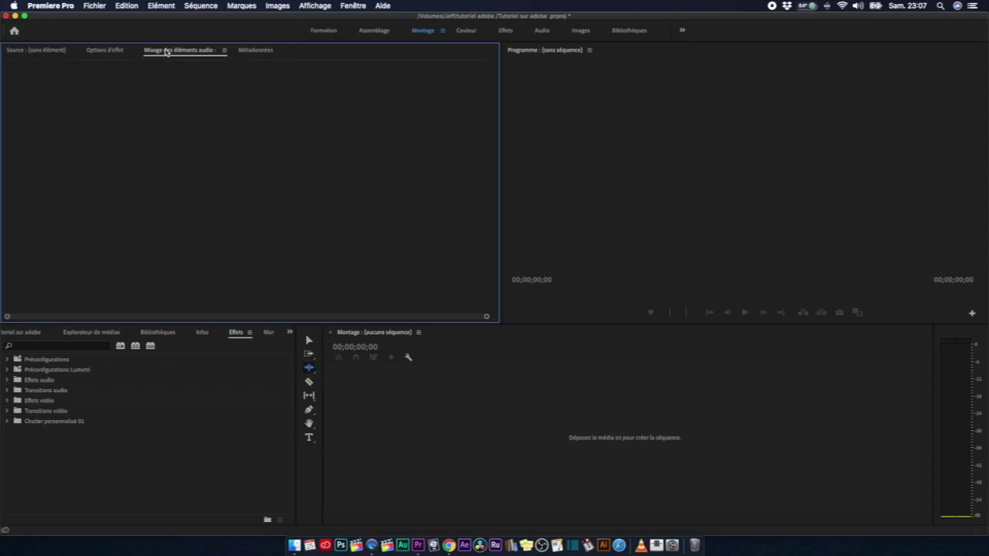
left_click(253, 50)
left_click(97, 51)
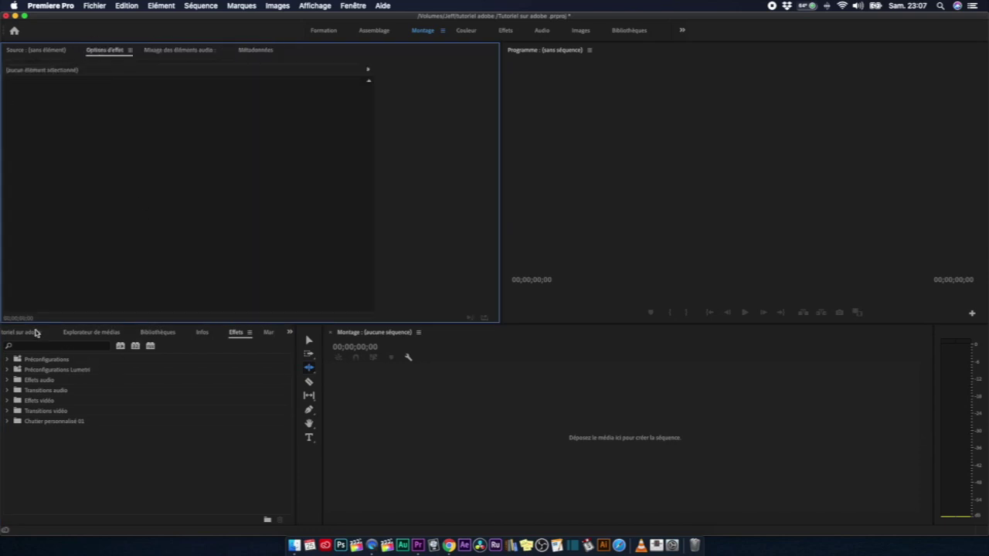
left_click(44, 52)
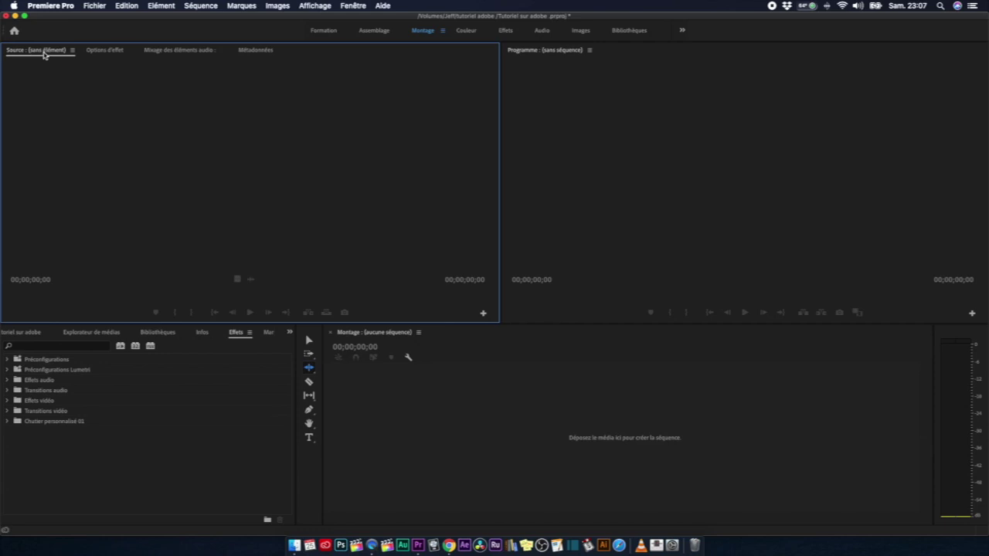
left_click(112, 51)
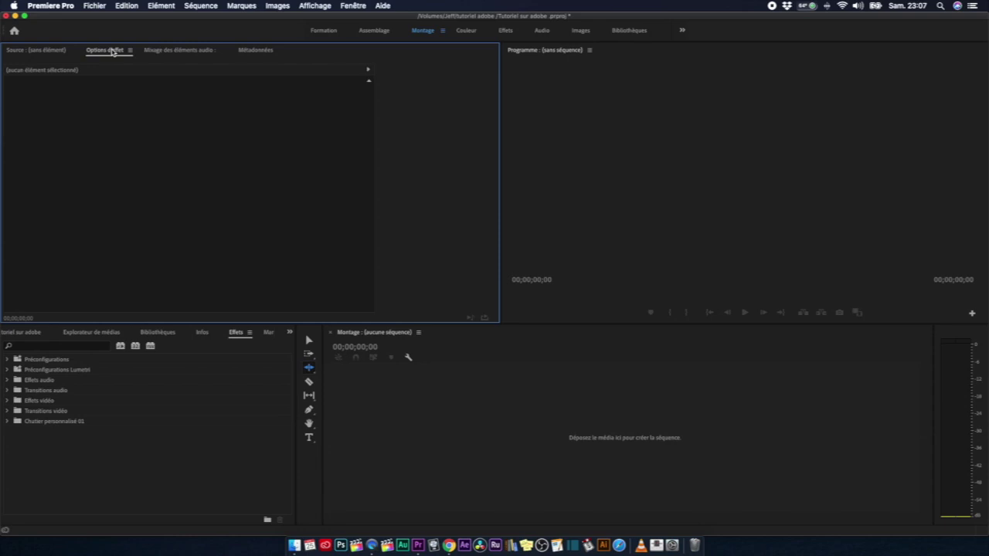
left_click(164, 49)
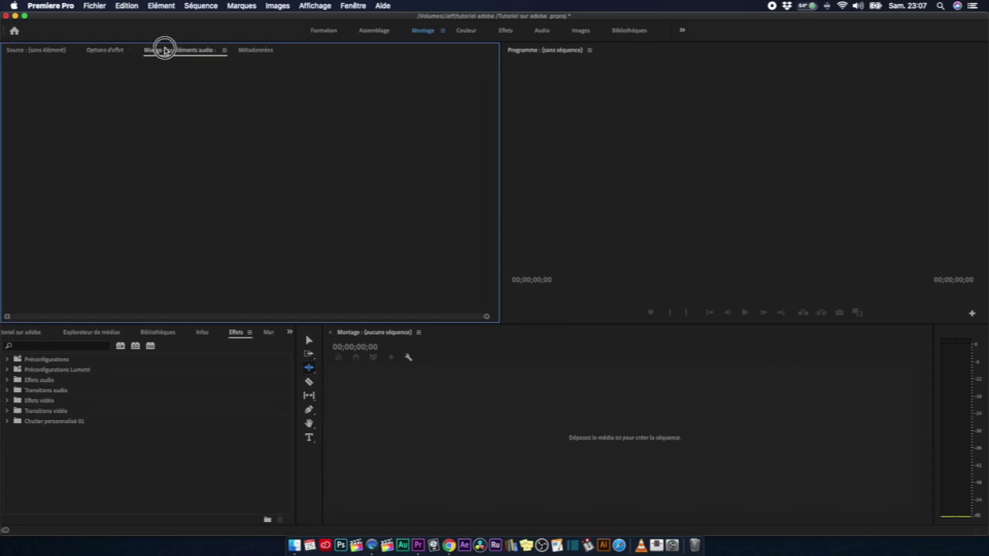
left_click(265, 51)
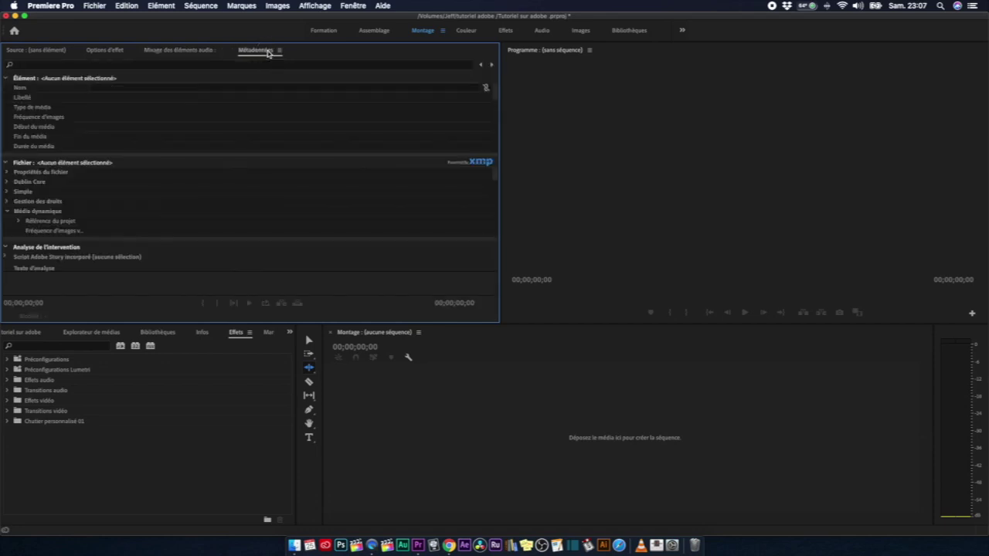
left_click(178, 49)
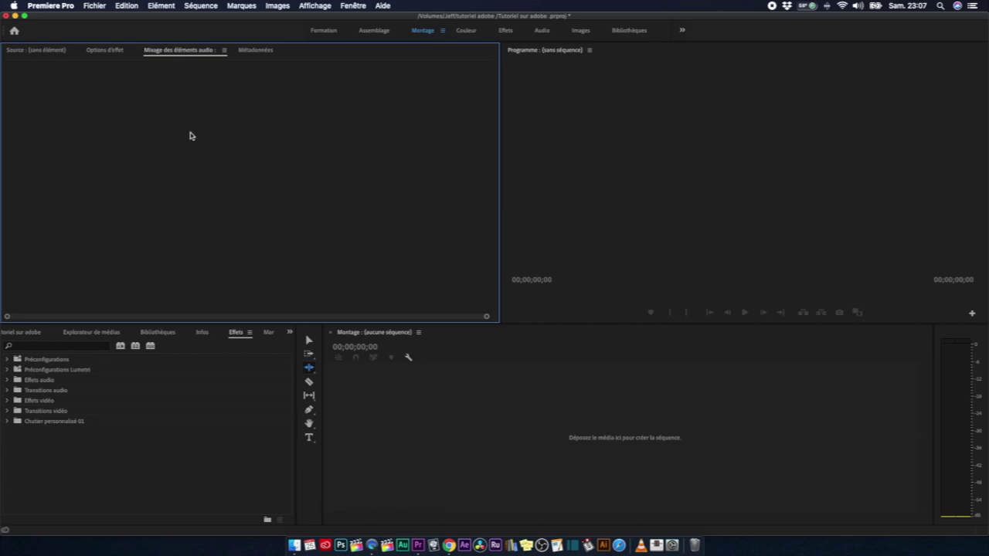
View the Formation and Assemblage workspaces and return to the Montage workspace.
left_click(323, 31)
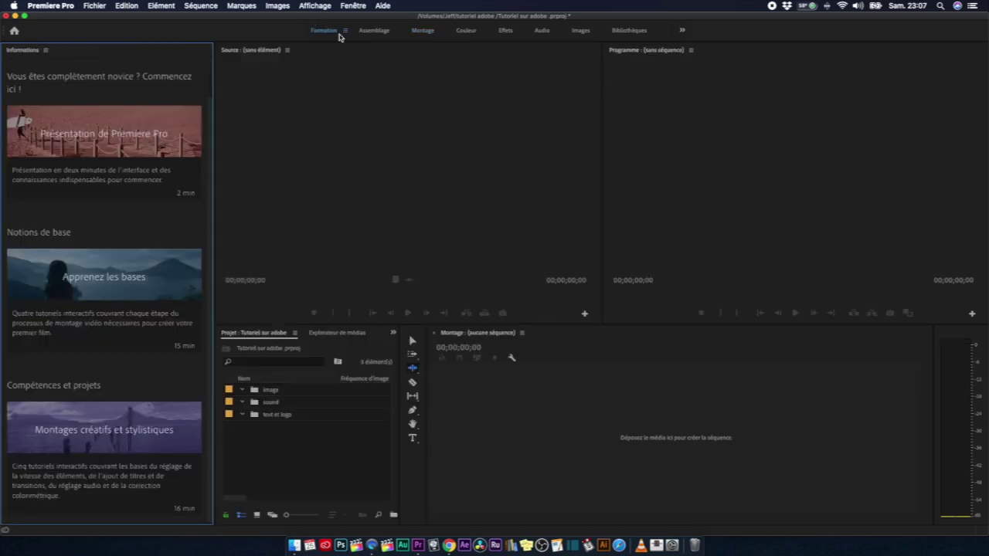
left_click(375, 31)
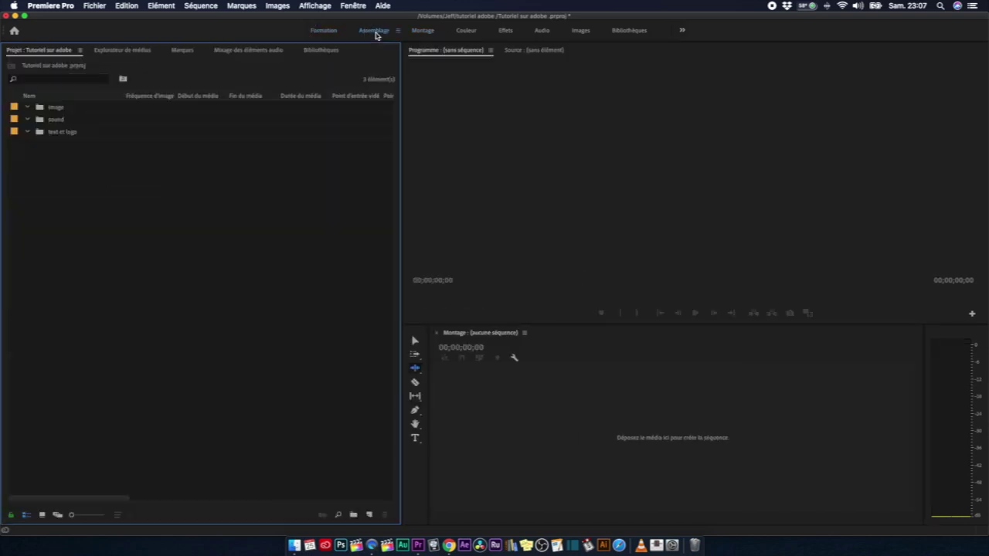
left_click(423, 31)
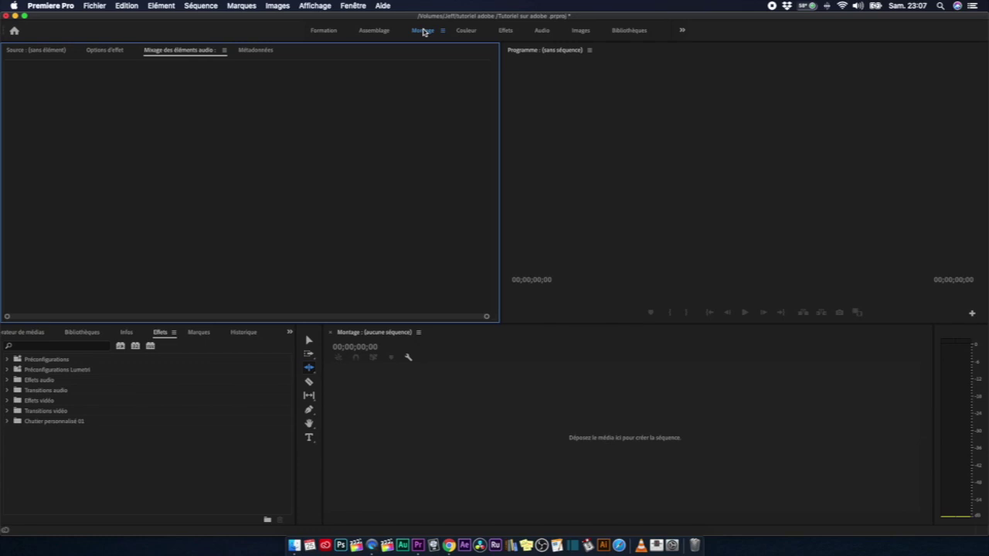